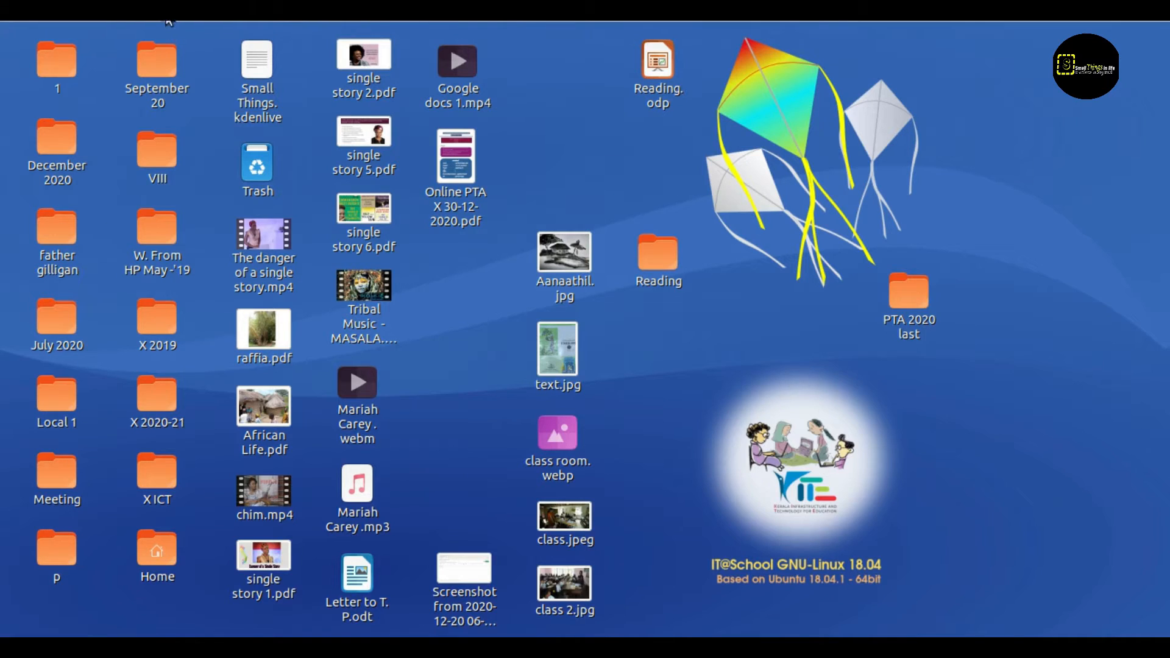
- Open the Firefox browser and go to google.com
{"action": "left_click", "coordinate": [162, 12]}
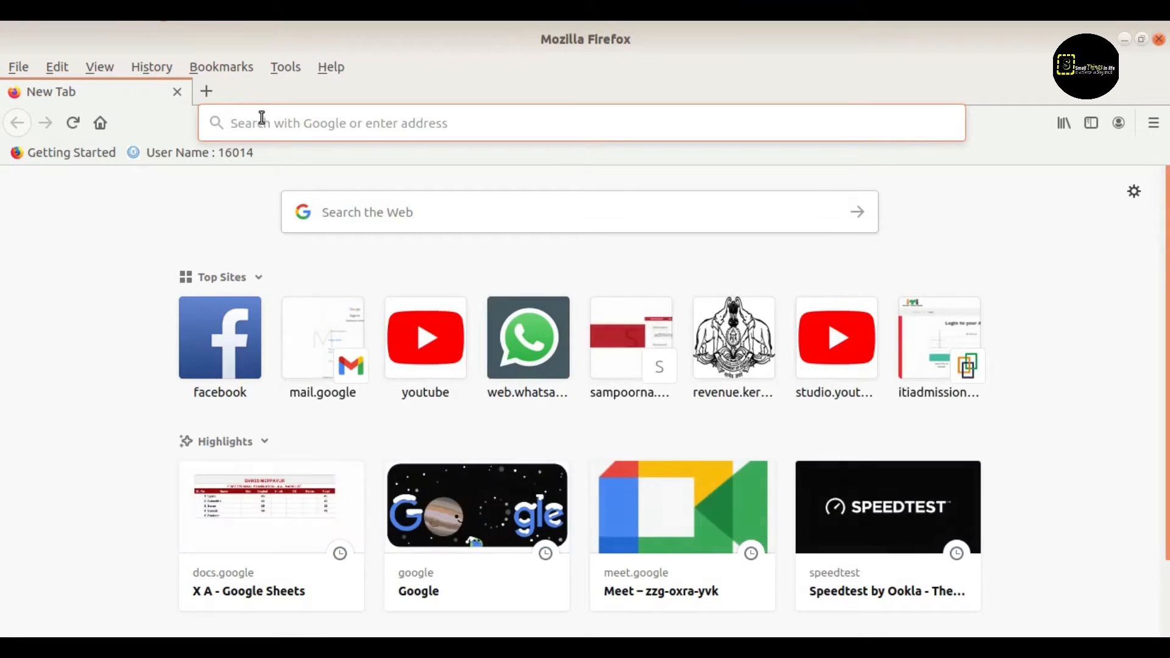
{"action": "left_click", "coordinate": [258, 122]}
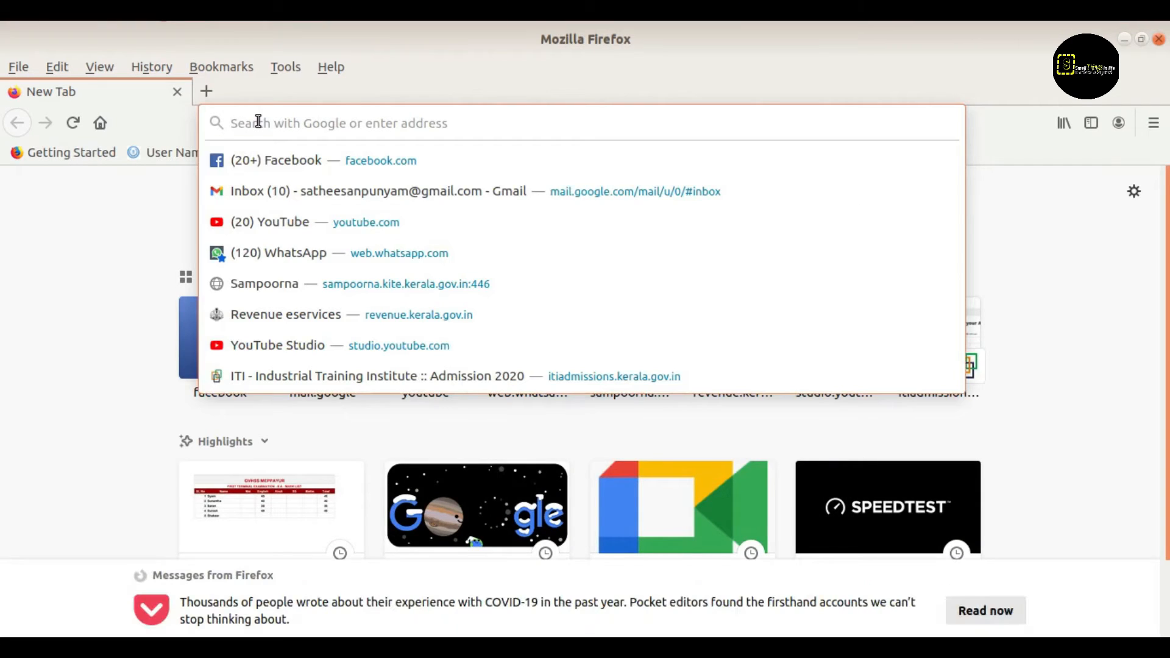
{"action": "type", "text": "google.com/"}
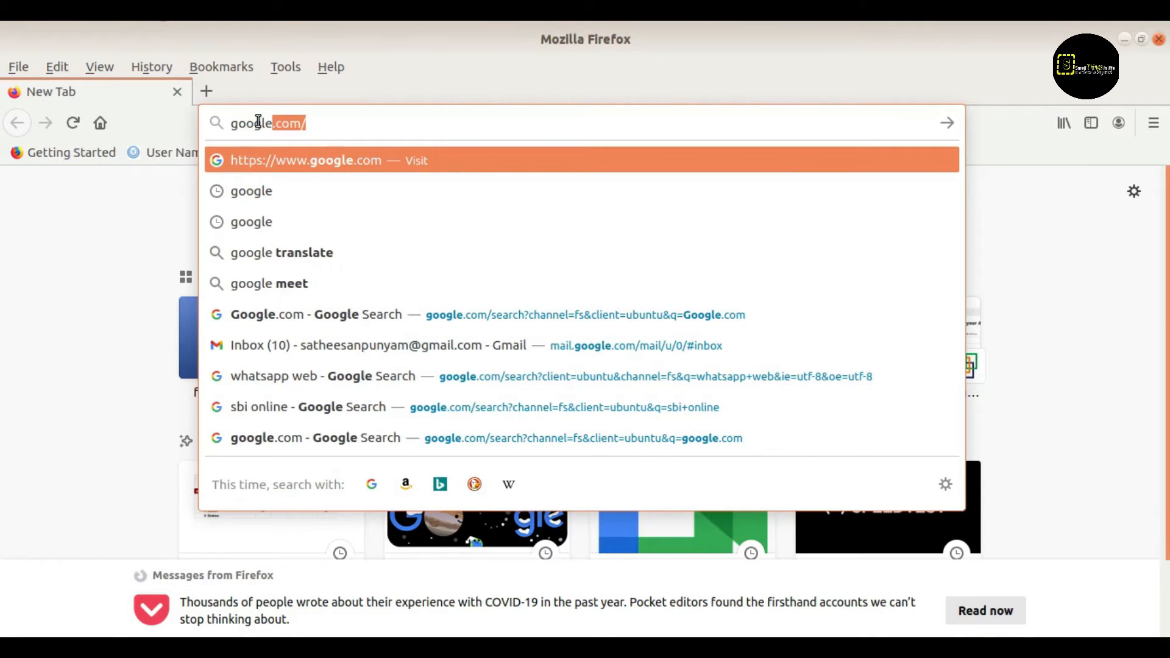
{"action": "key", "text": "Return"}
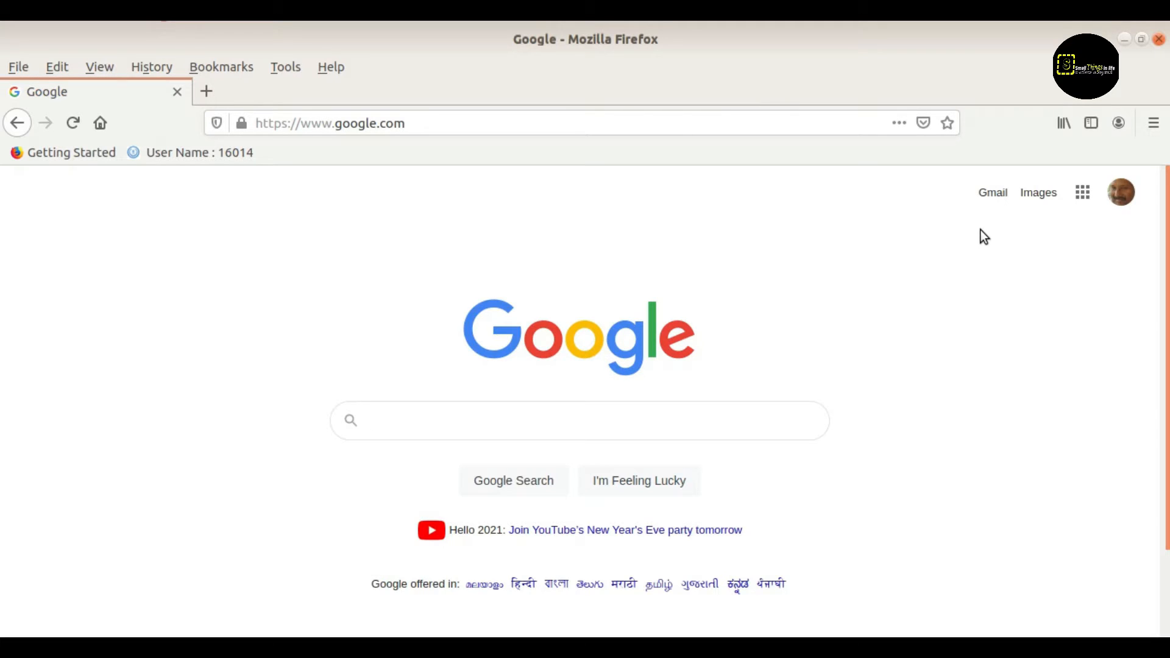
- Open Google Docs from the list of Google apps on the Google home page
{"action": "left_click", "coordinate": [1083, 194]}
{"action": "scroll", "coordinate": [1047, 423], "scroll_direction": "down", "scroll_amount": 2}
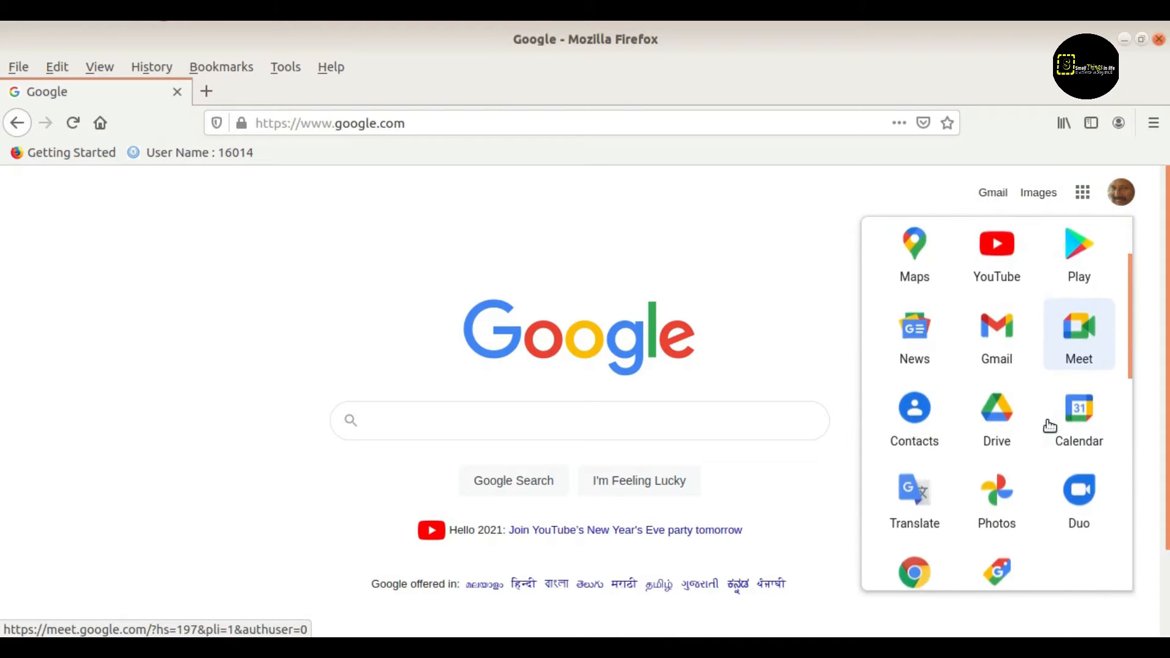
{"action": "scroll", "coordinate": [1050, 426], "scroll_direction": "down", "scroll_amount": 6}
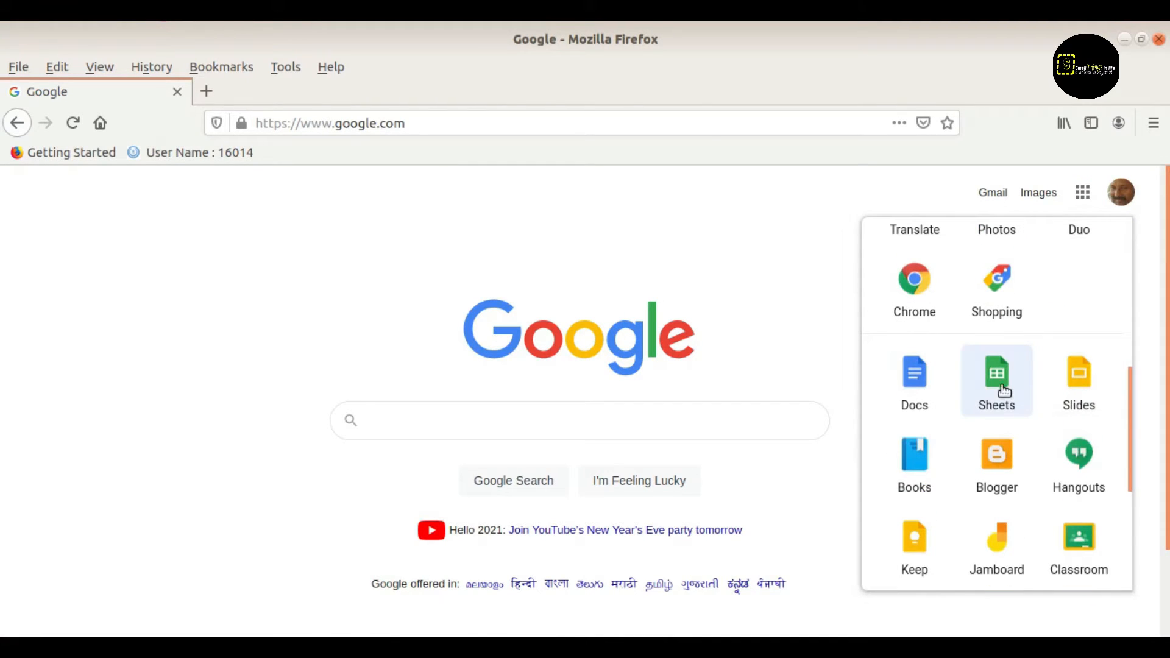
{"action": "left_click", "coordinate": [916, 377]}
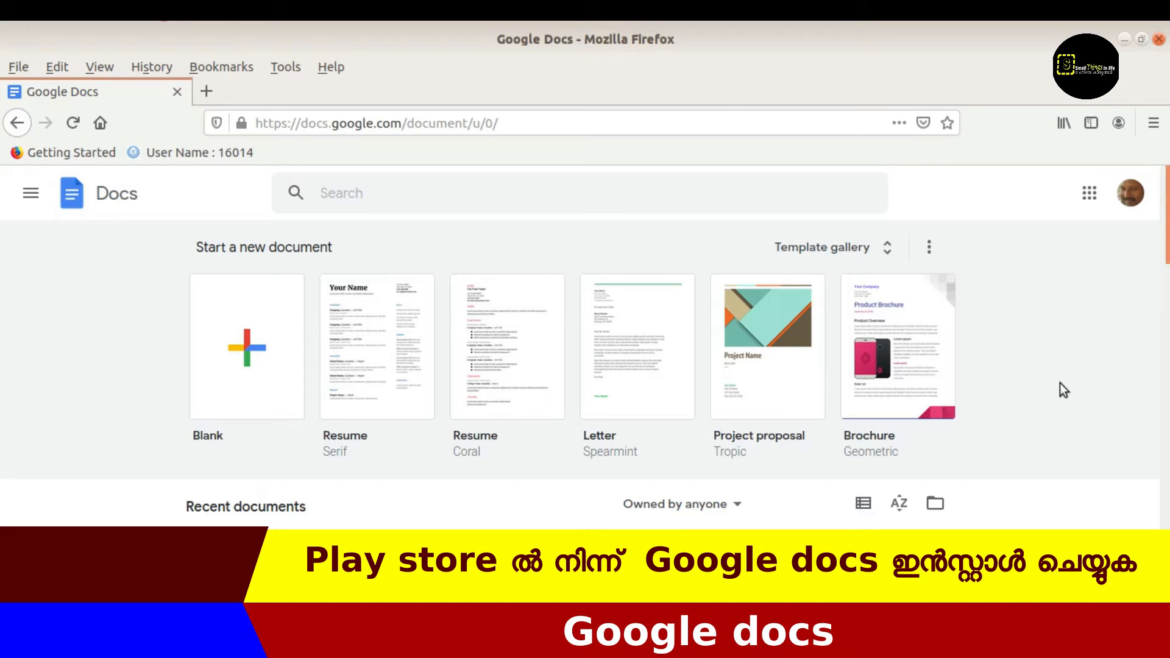
- Look through the recent documents and create a new blank document
{"action": "scroll", "coordinate": [1060, 383], "scroll_direction": "down", "scroll_amount": 5}
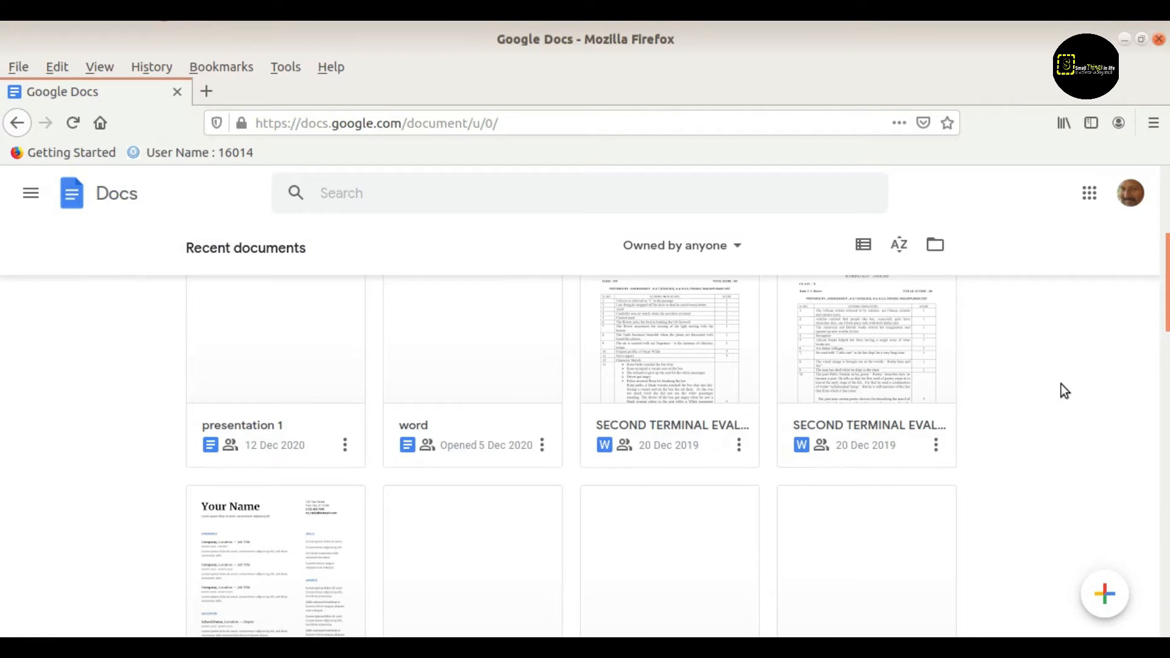
{"action": "scroll", "coordinate": [1062, 384], "scroll_direction": "down", "scroll_amount": 4}
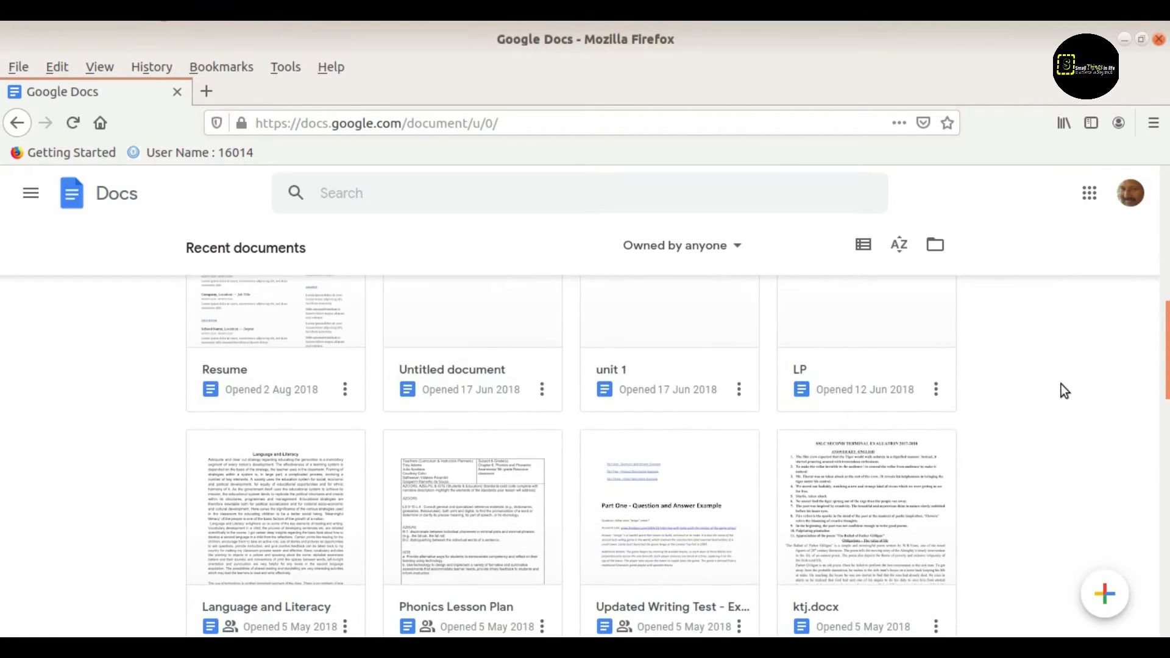
{"action": "scroll", "coordinate": [1064, 387], "scroll_direction": "down", "scroll_amount": 8}
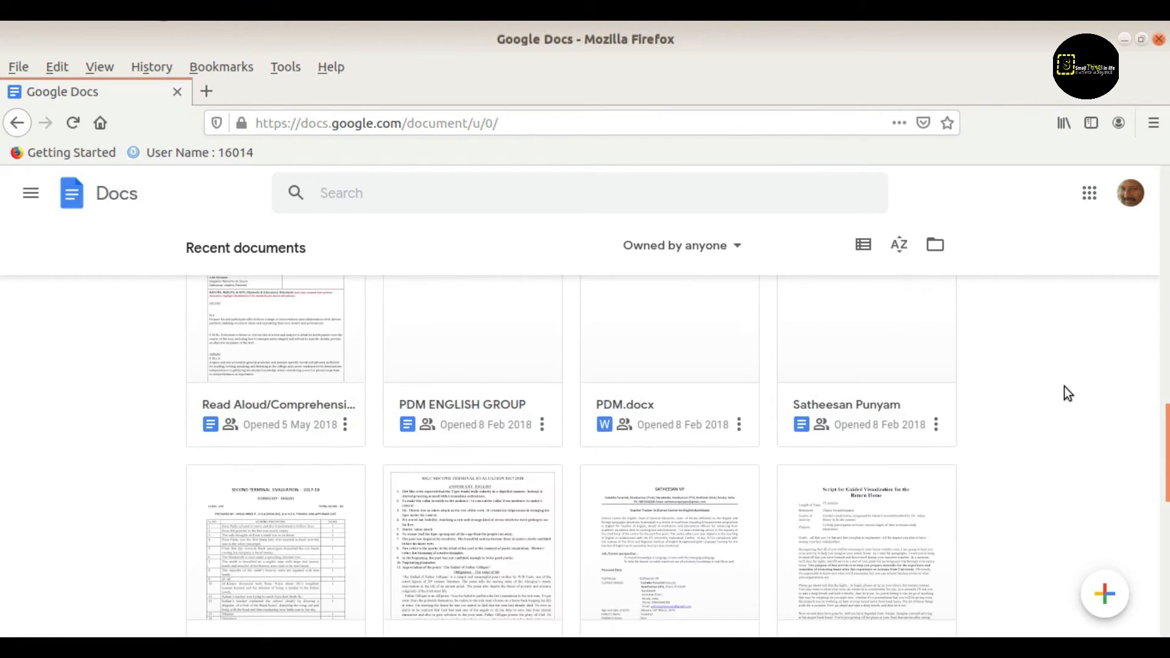
{"action": "key", "text": "F5"}
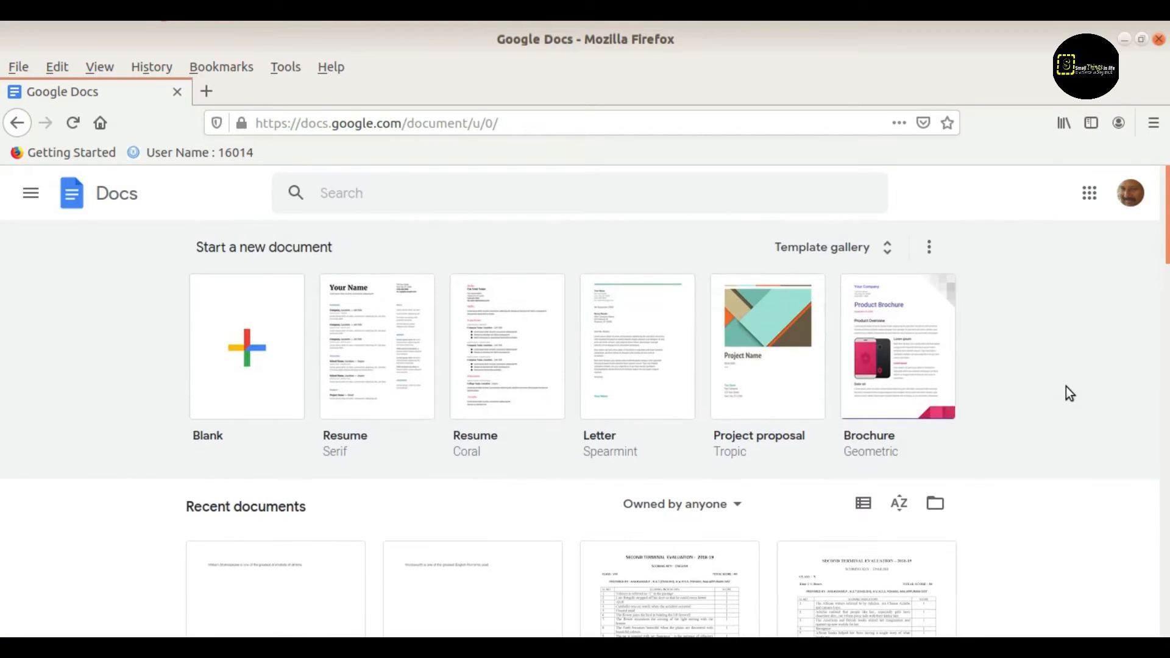
{"action": "scroll", "coordinate": [981, 390], "scroll_direction": "down", "scroll_amount": 4}
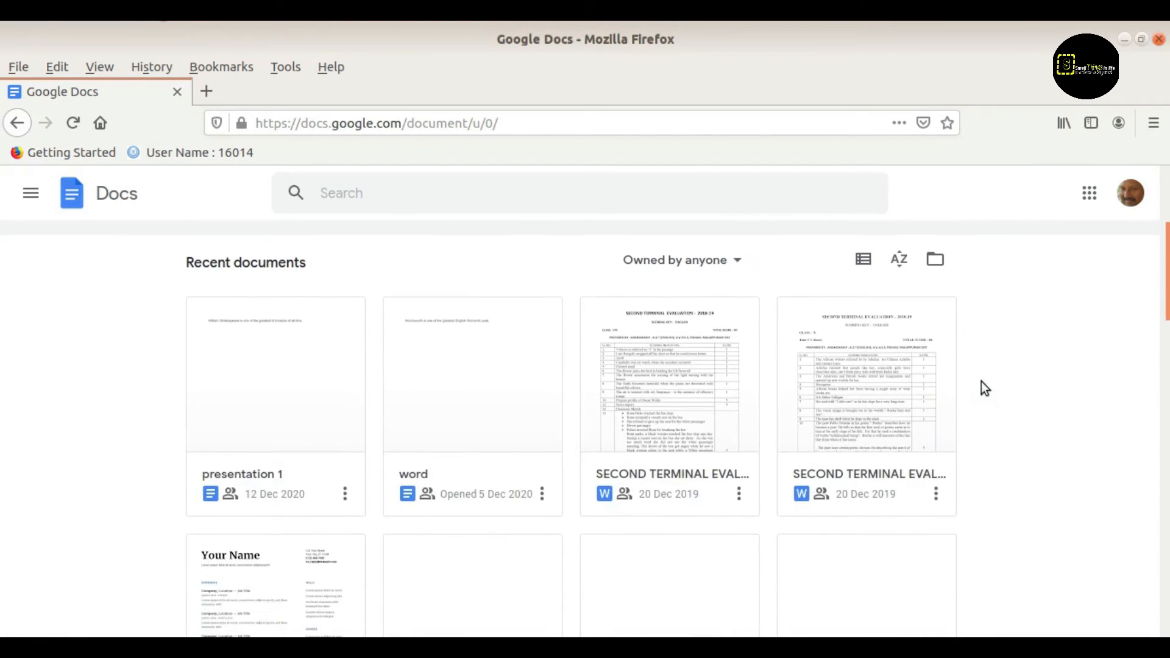
{"action": "scroll", "coordinate": [981, 382], "scroll_direction": "up", "scroll_amount": 4}
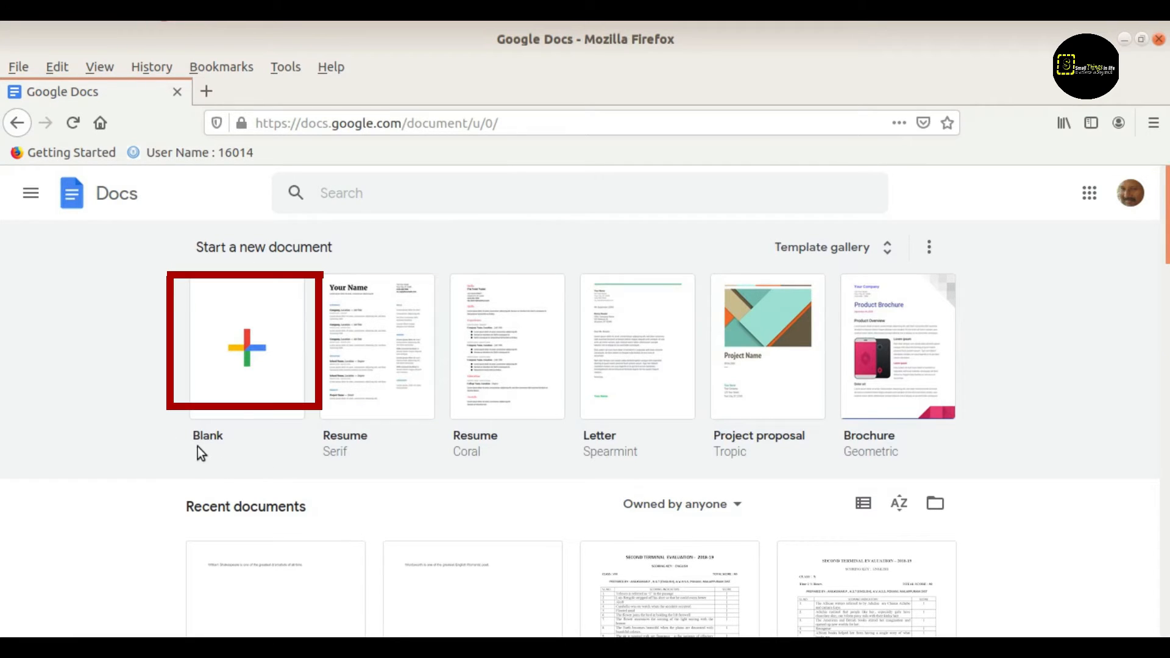
{"action": "left_click", "coordinate": [248, 355]}
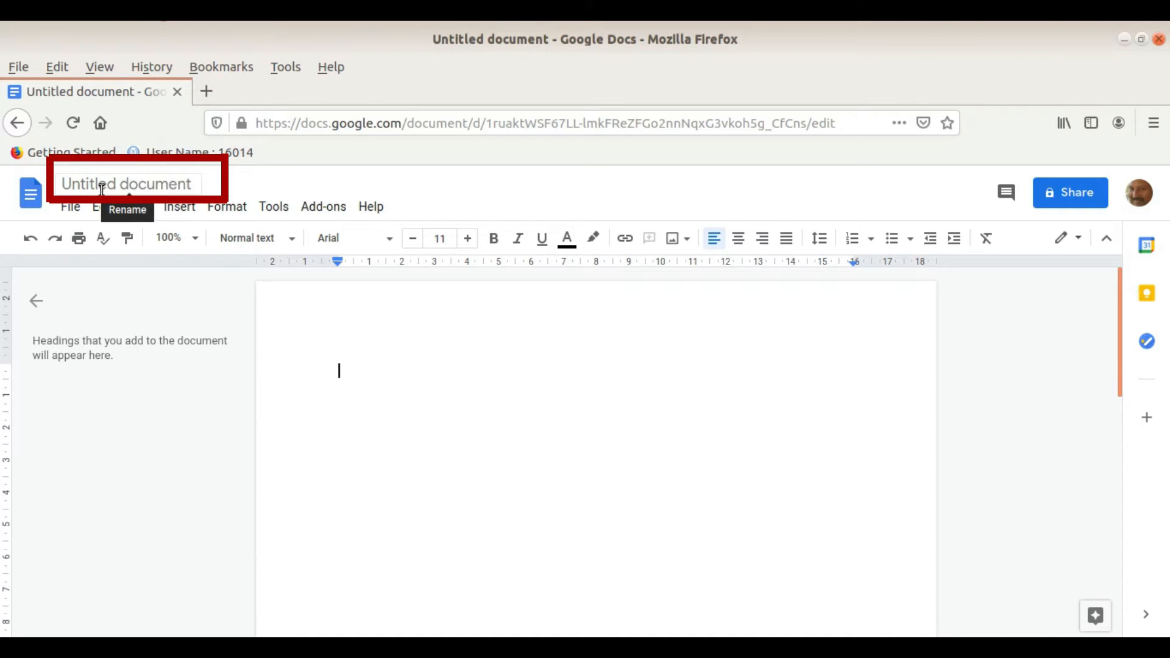
- Rename the untitled document as Letter
{"action": "left_click", "coordinate": [145, 188]}
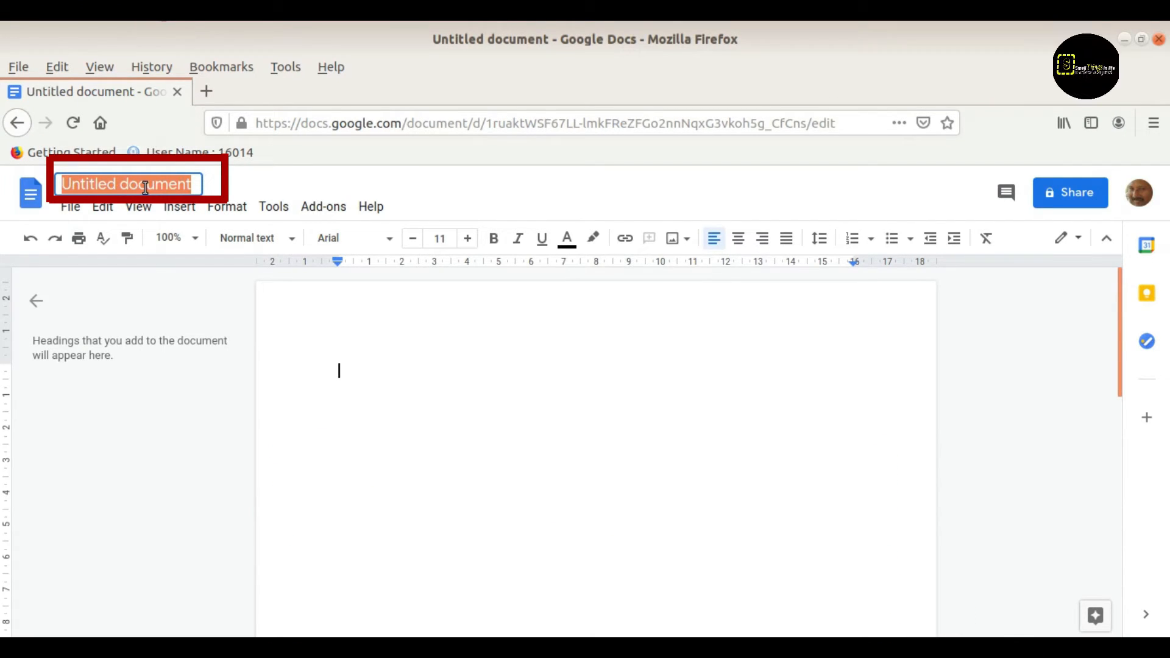
{"action": "type", "text": "Letter"}
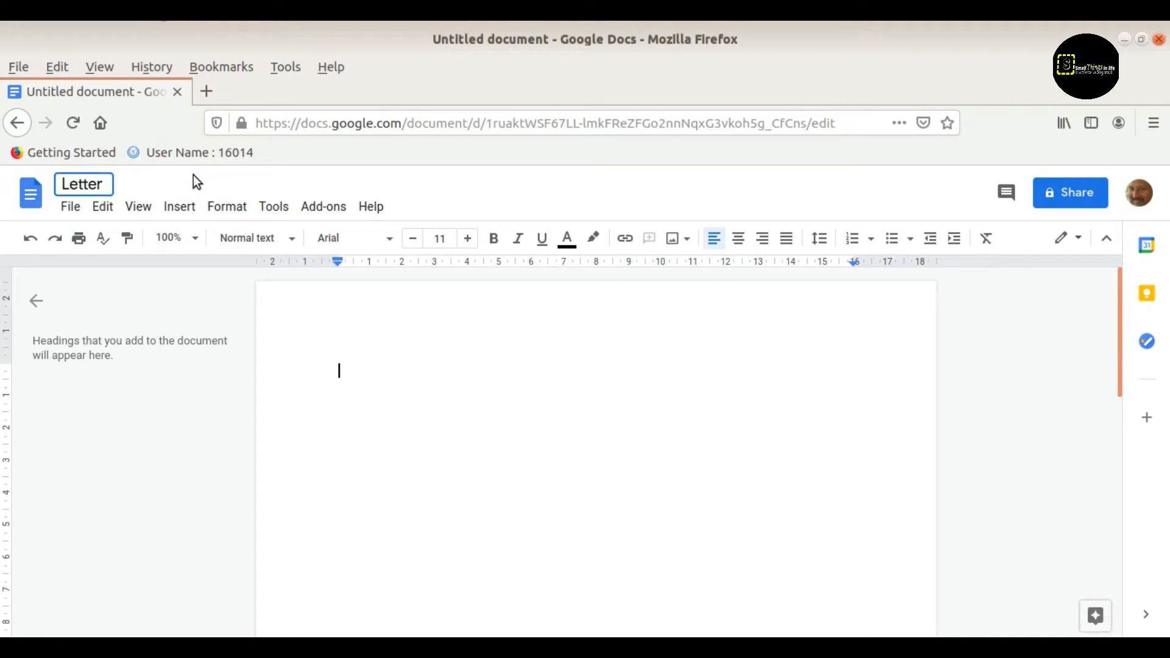
{"action": "key", "text": "Return"}
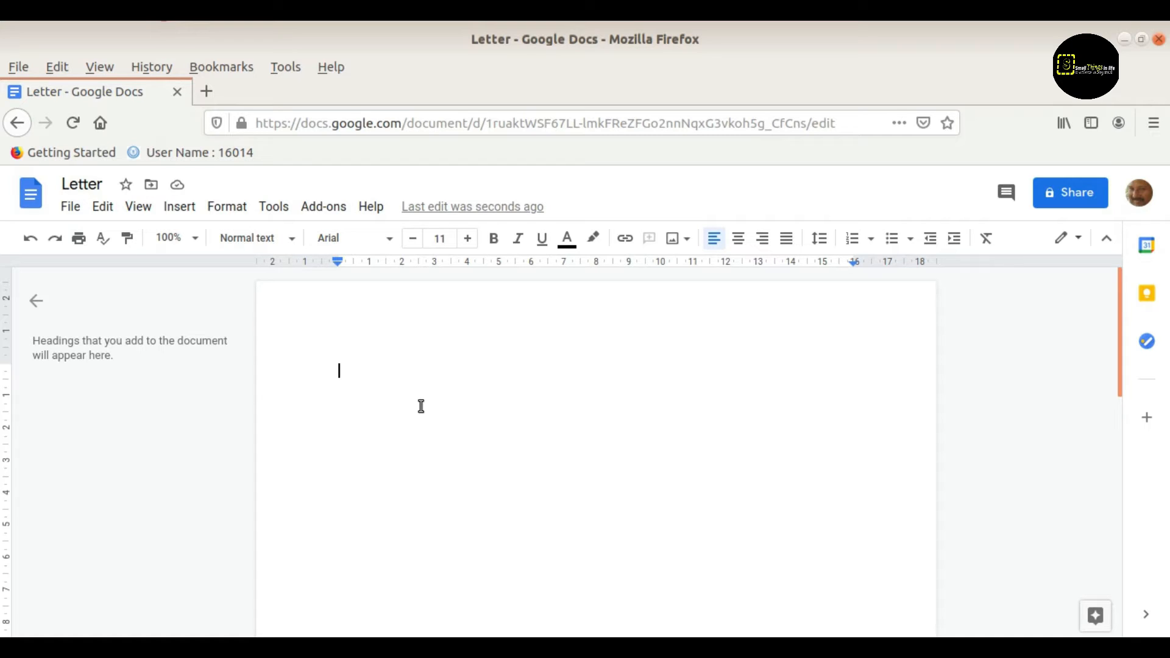
- Enter the heading "Letter" and beneath it a paragraph beginning "There are different types of letters" and ending "We have to learn about friendly letter today."
{"action": "type", "text": "There are different types of letters"}
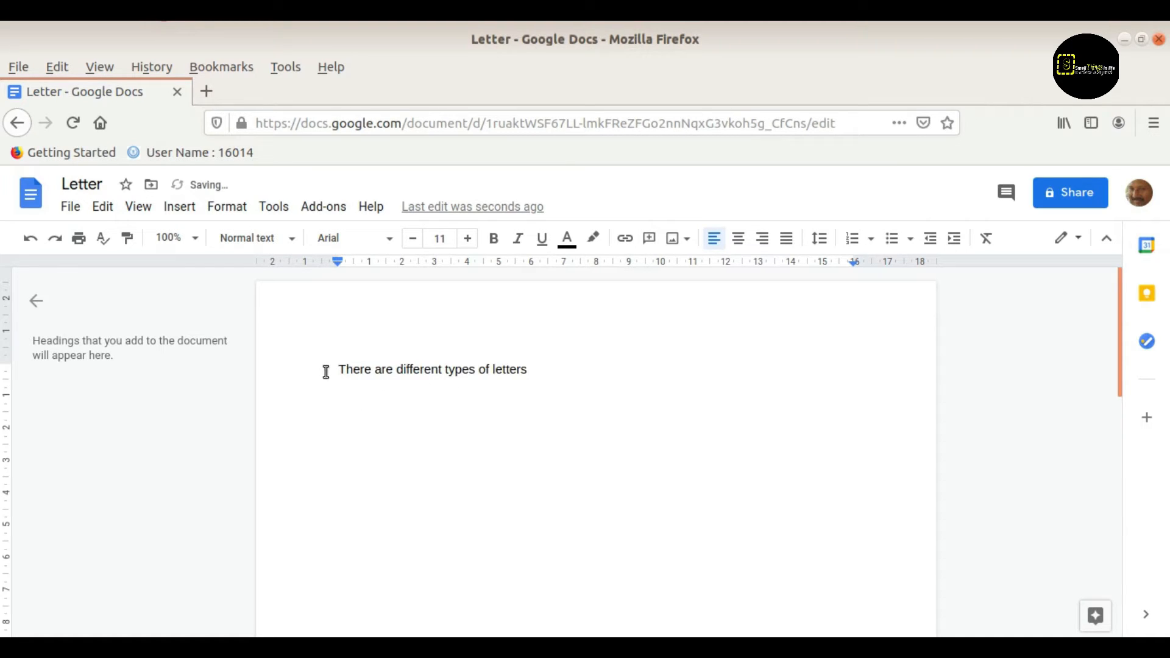
{"action": "key", "text": "Return"}
{"action": "left_click", "coordinate": [347, 357]}
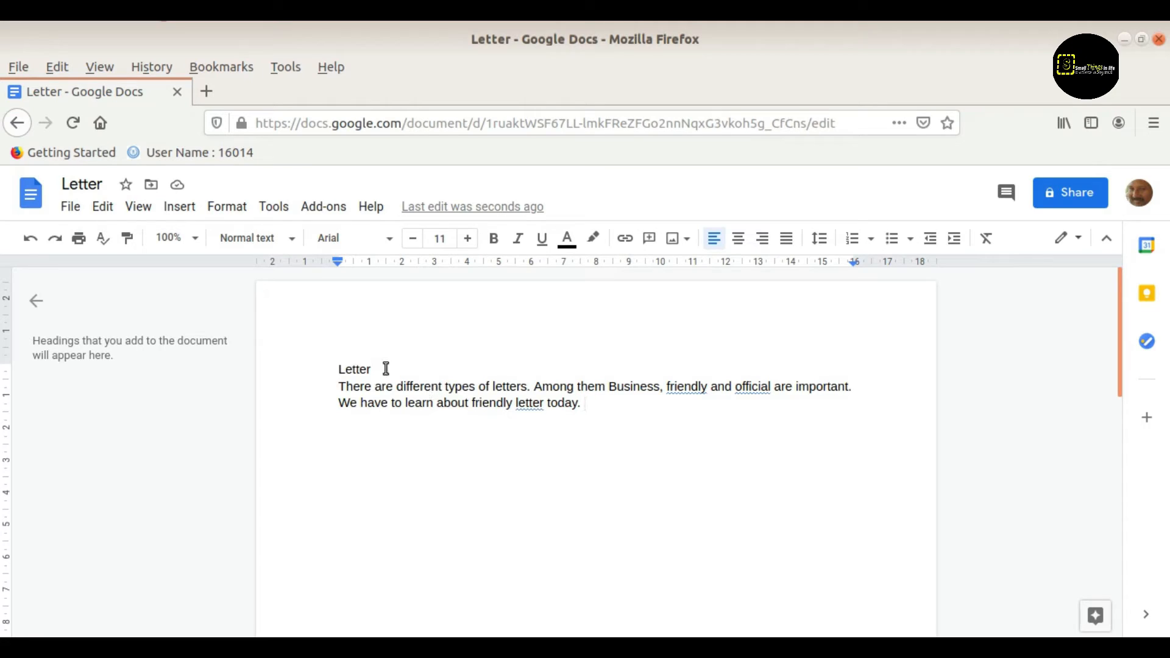
- Centre the heading "Letter" and make it bold
{"action": "left_click_drag", "start_coordinate": [375, 368], "coordinate": [324, 365]}
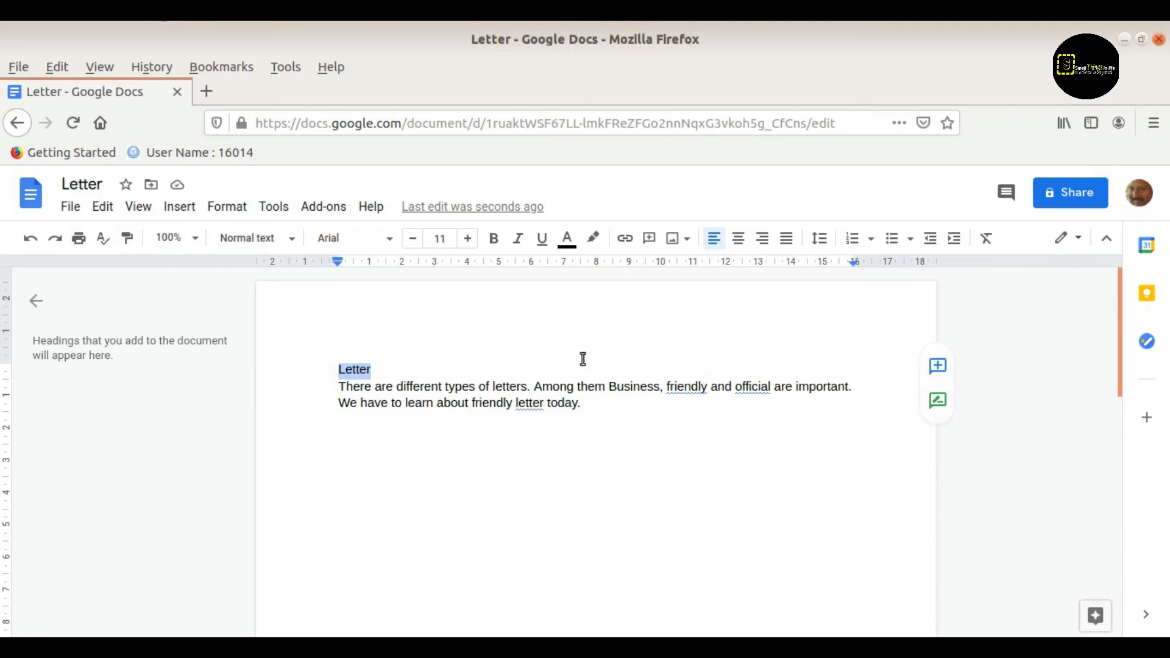
{"action": "left_click", "coordinate": [740, 242]}
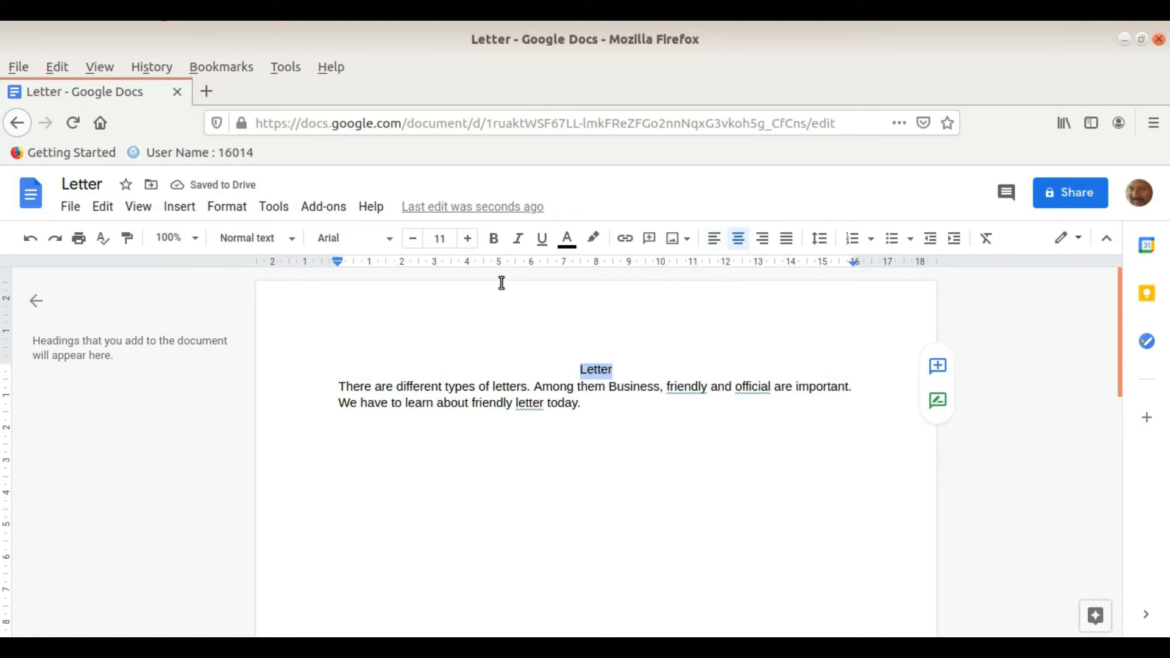
{"action": "left_click", "coordinate": [496, 241]}
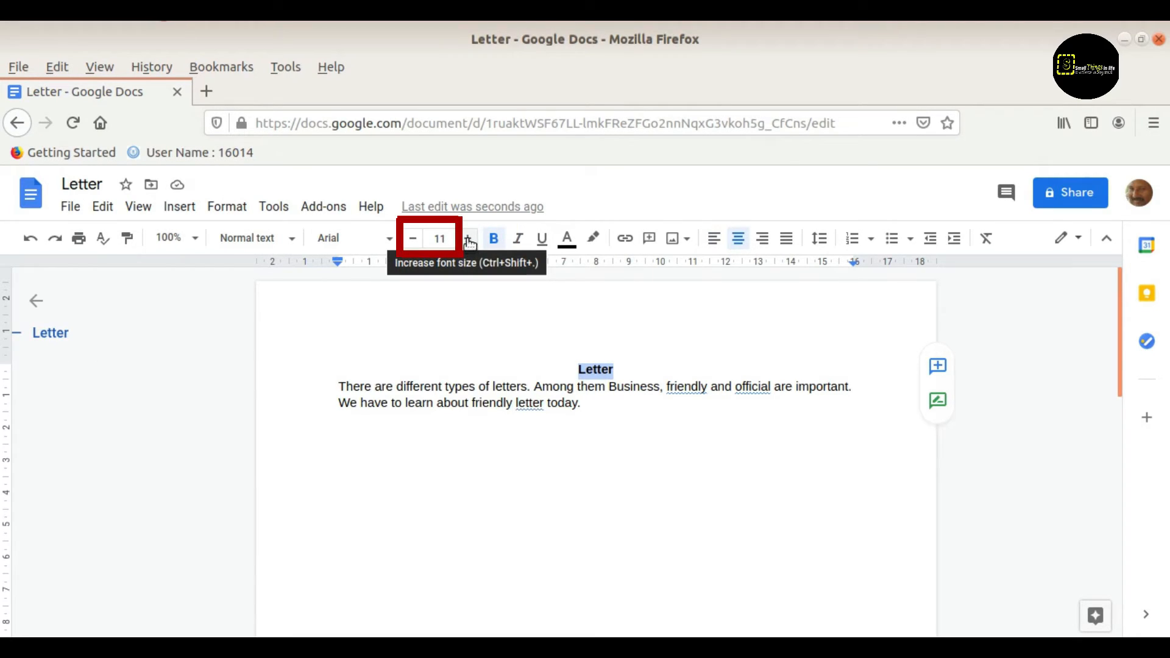
- Increase the font size of the heading "Letter" to 17
{"action": "left_click", "coordinate": [469, 241]}
{"action": "left_click", "coordinate": [469, 241]}
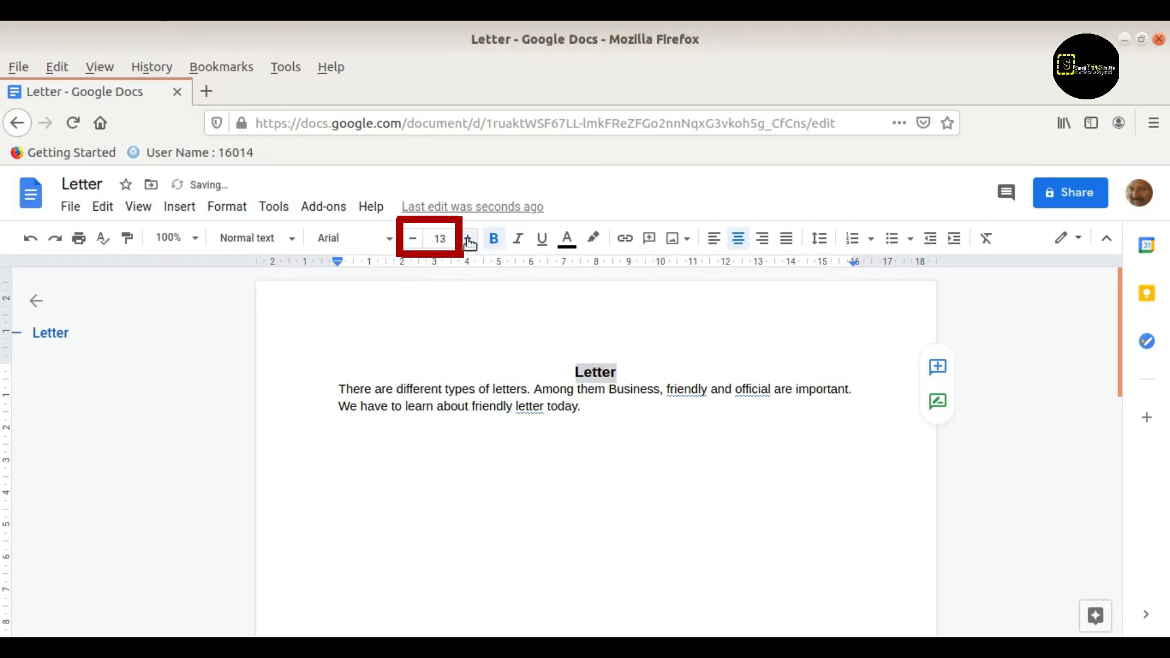
{"action": "left_click", "coordinate": [469, 241]}
{"action": "left_click", "coordinate": [469, 241]}
{"action": "left_click", "coordinate": [468, 241]}
{"action": "left_click", "coordinate": [469, 242]}
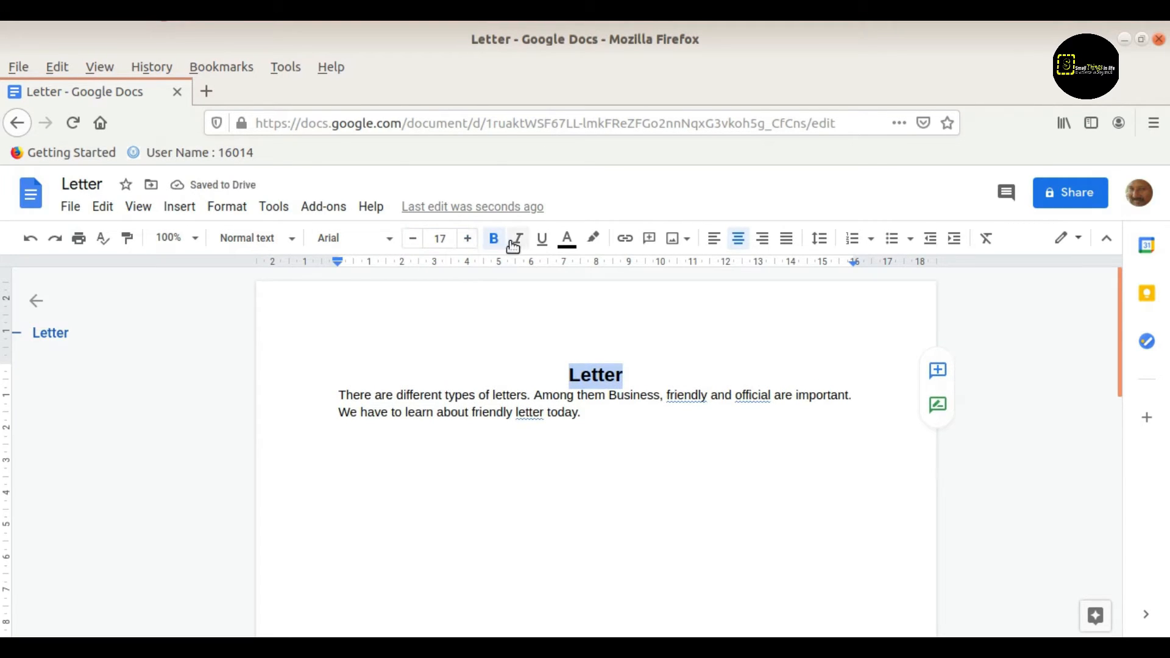
- Colour the heading "Letter" dark red and insert a blank line between it and the paragraph
{"action": "left_click", "coordinate": [566, 243]}
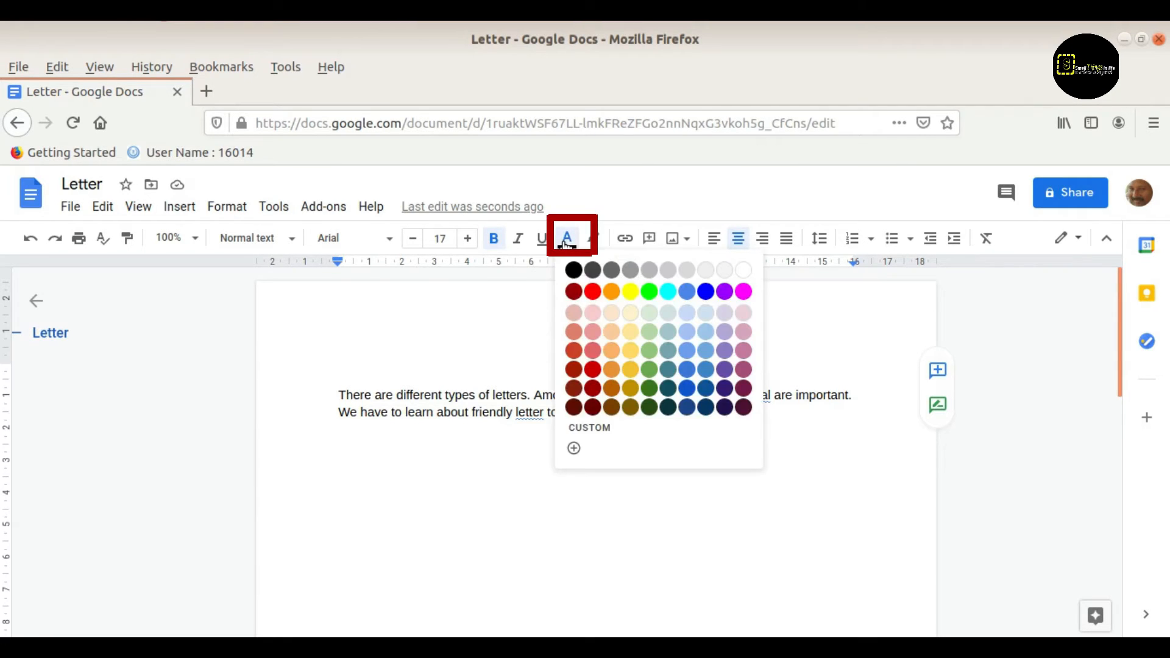
{"action": "left_click", "coordinate": [575, 292]}
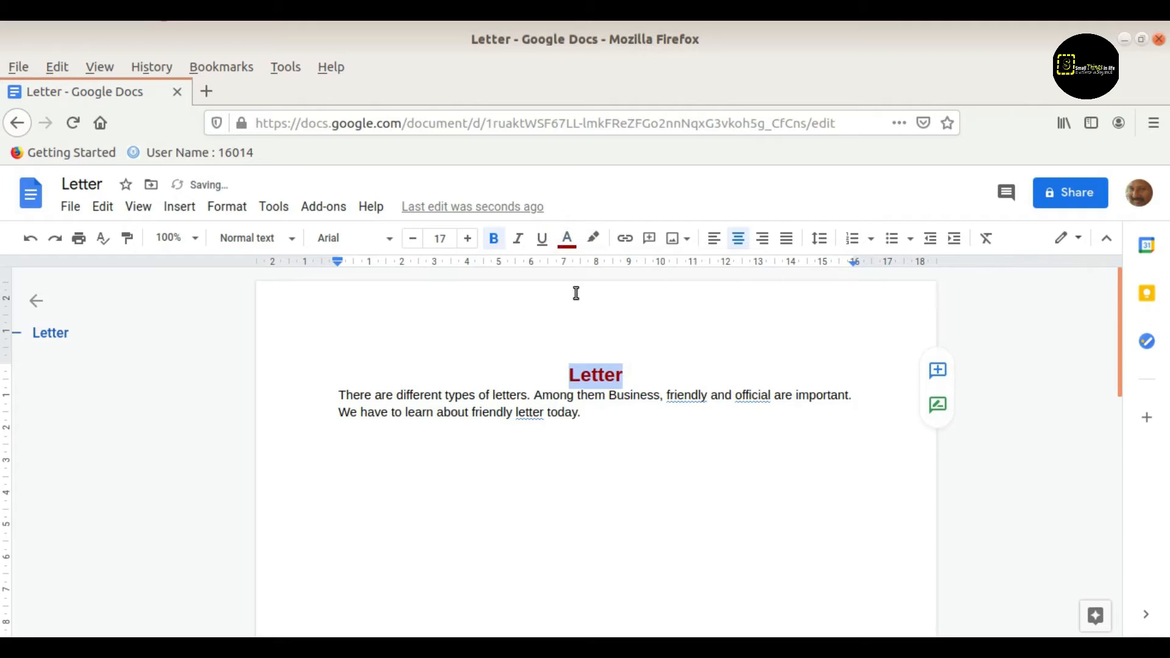
{"action": "left_click", "coordinate": [637, 370]}
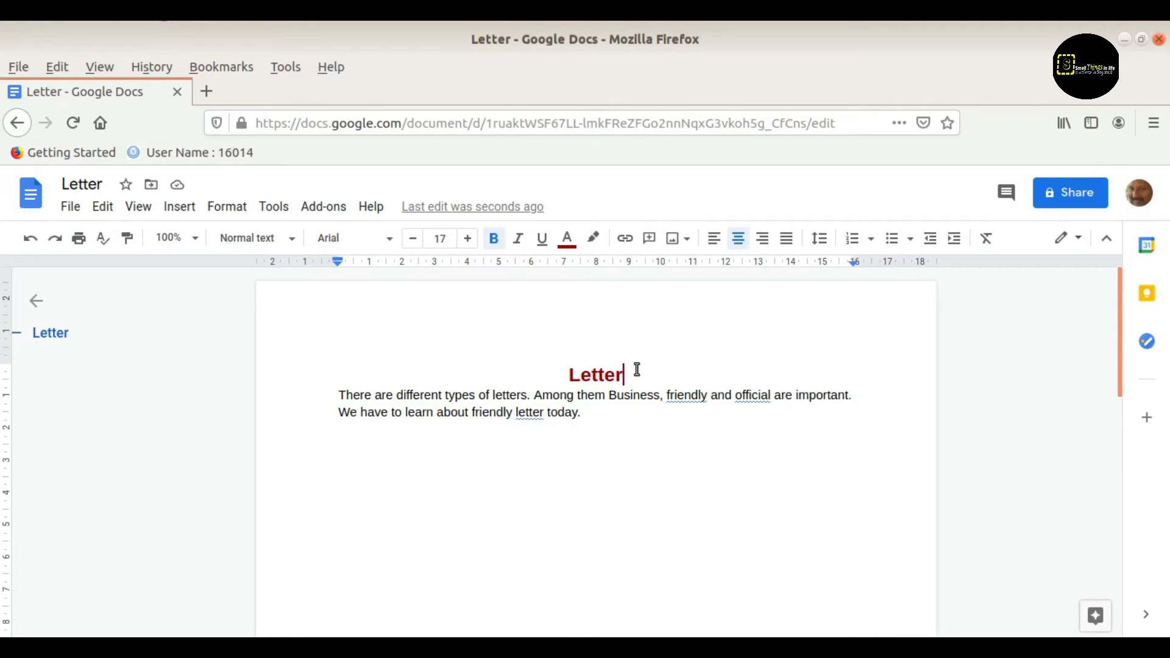
{"action": "key", "text": "Return"}
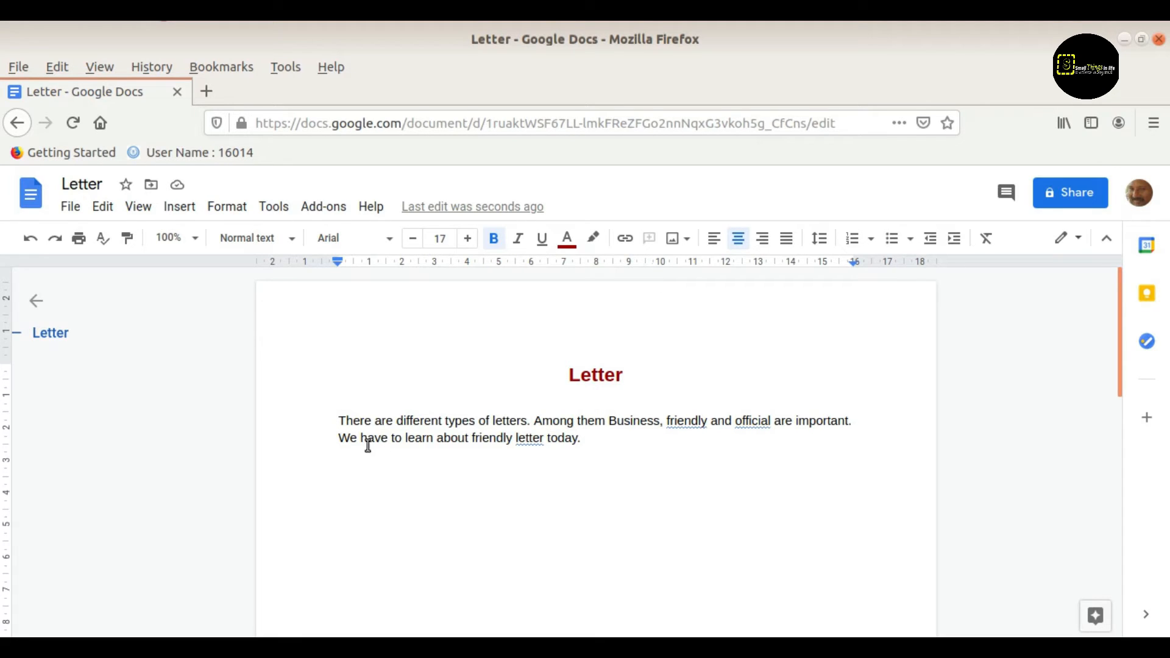
- Set the body paragraph's font size to 12 and justify its text
{"action": "left_click_drag", "start_coordinate": [339, 422], "coordinate": [588, 444]}
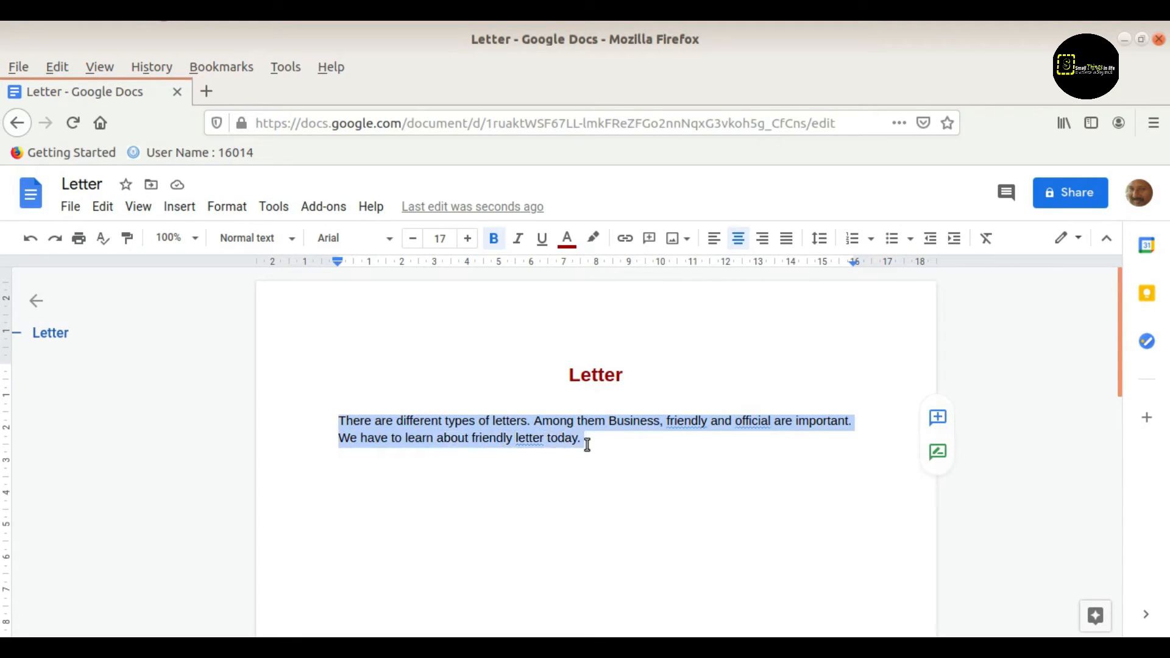
{"action": "left_click", "coordinate": [469, 239]}
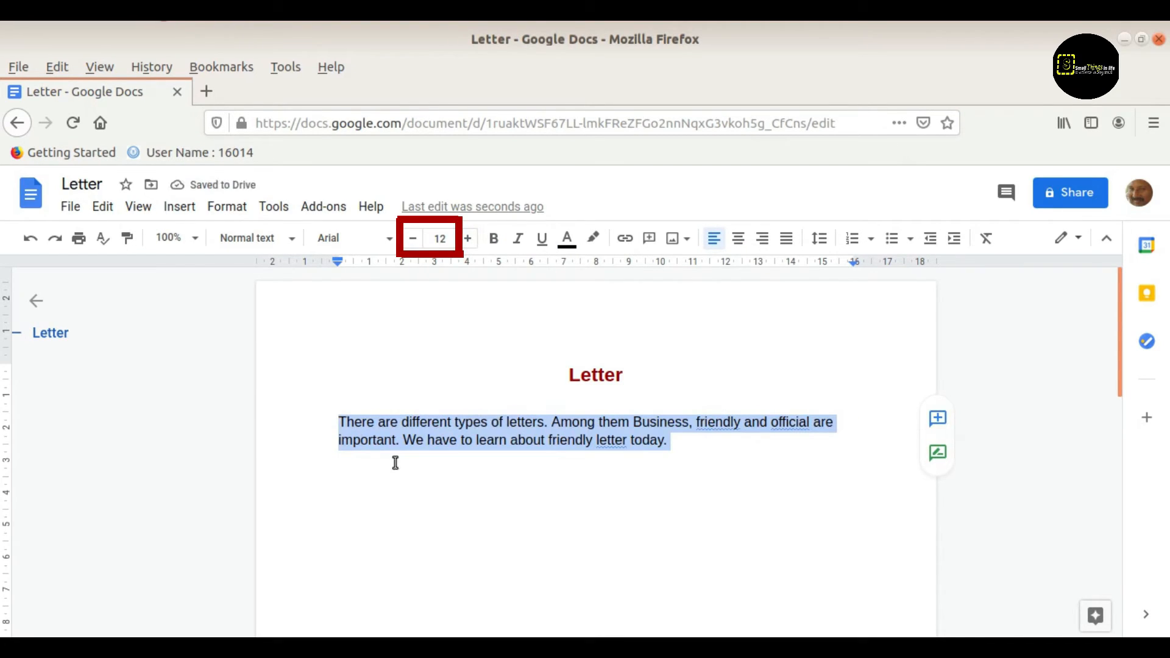
{"action": "left_click", "coordinate": [786, 239]}
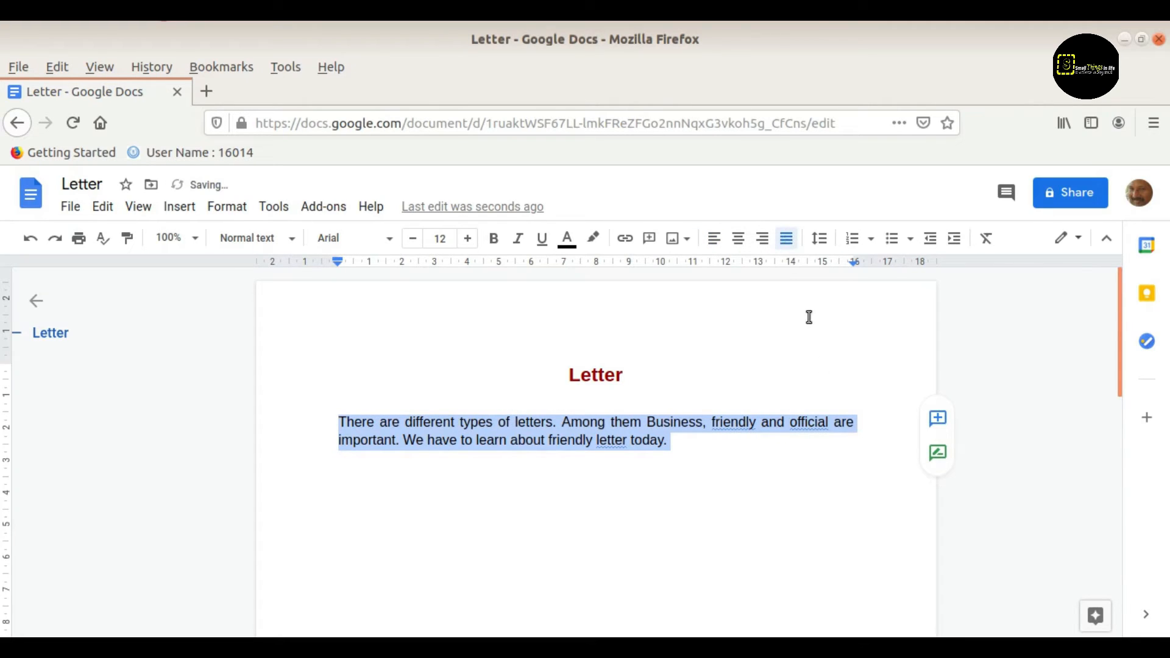
{"action": "left_click", "coordinate": [678, 446]}
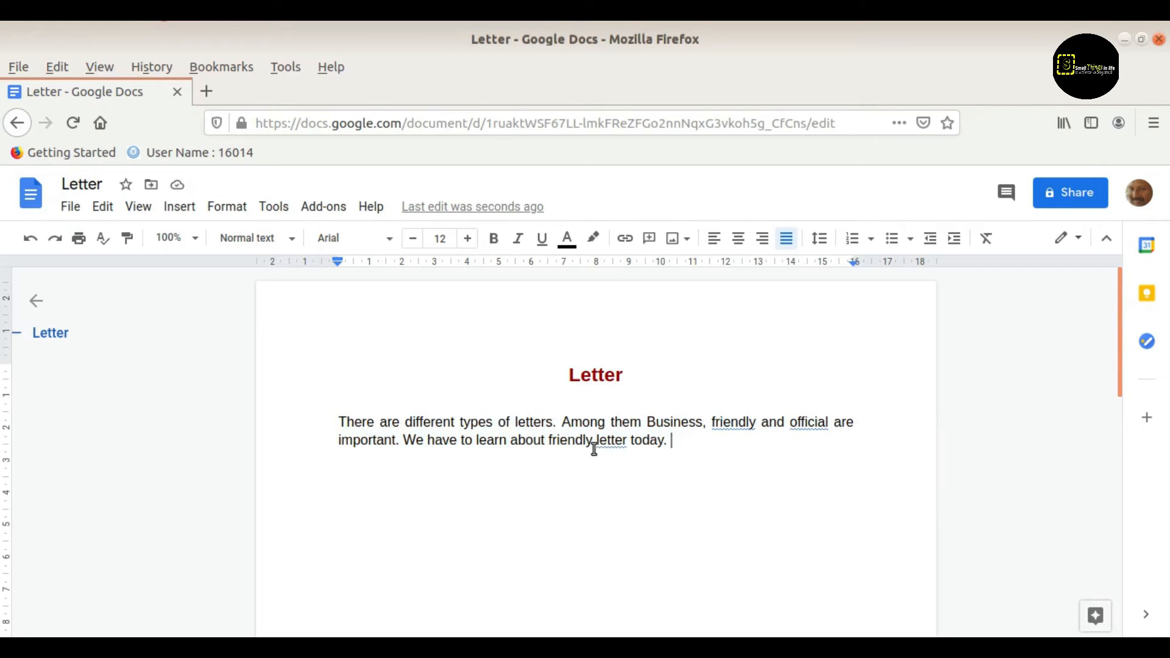
- Highlight the sentence "We have to learn about friendly letter today." in yellow
{"action": "left_click_drag", "start_coordinate": [402, 443], "coordinate": [668, 453]}
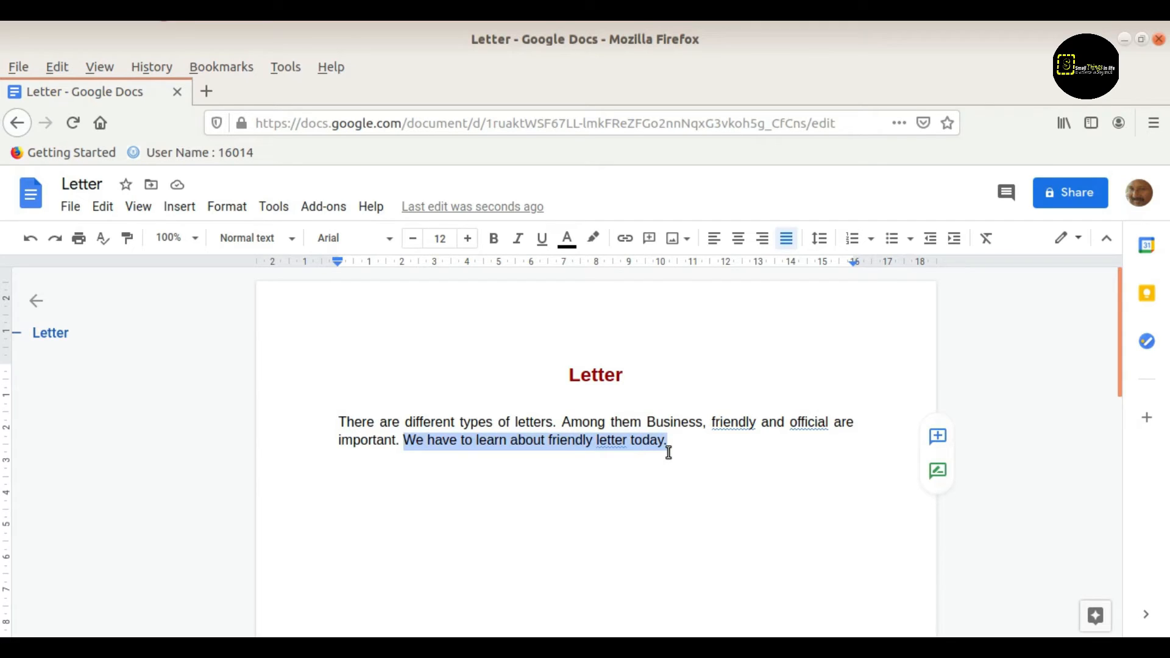
{"action": "left_click", "coordinate": [597, 239]}
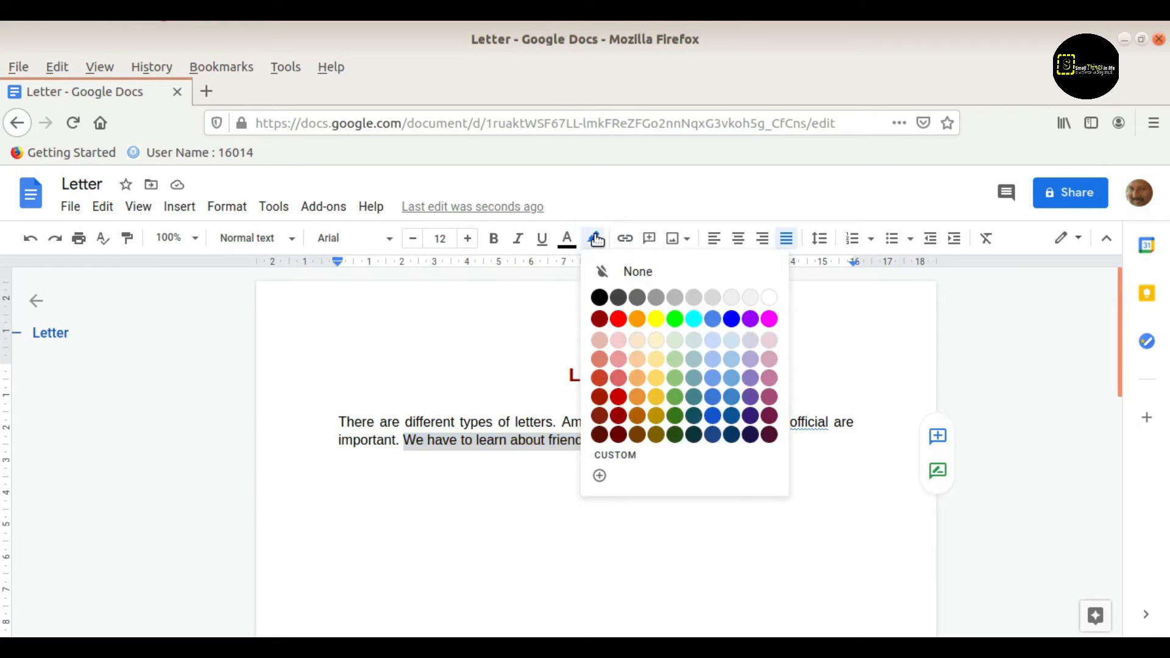
{"action": "left_click", "coordinate": [655, 320]}
{"action": "left_click", "coordinate": [702, 507]}
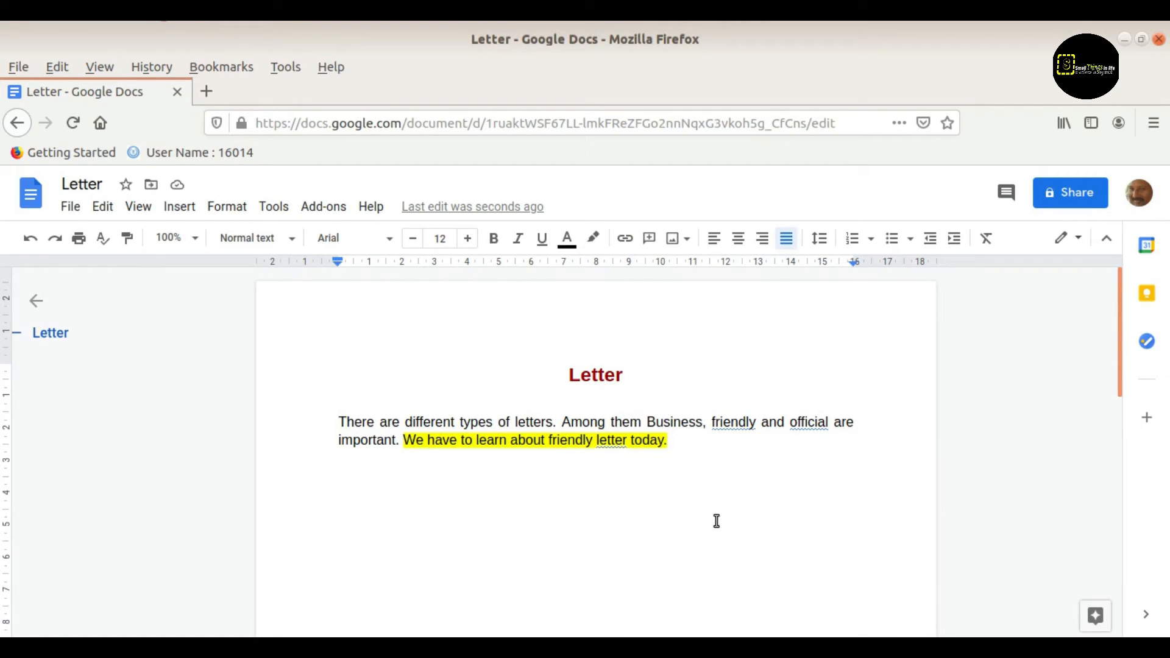
- Insert the image inland letter.jpg from the Desktop folder on a new line below the paragraph
{"action": "key", "text": "Return"}
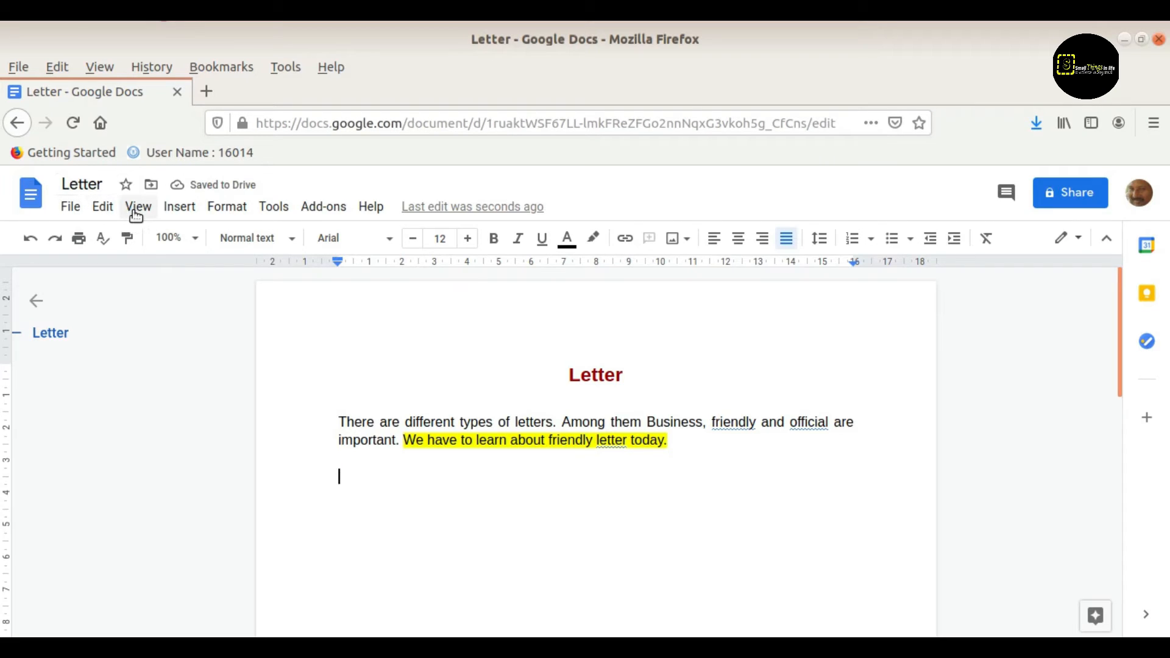
{"action": "left_click", "coordinate": [188, 210]}
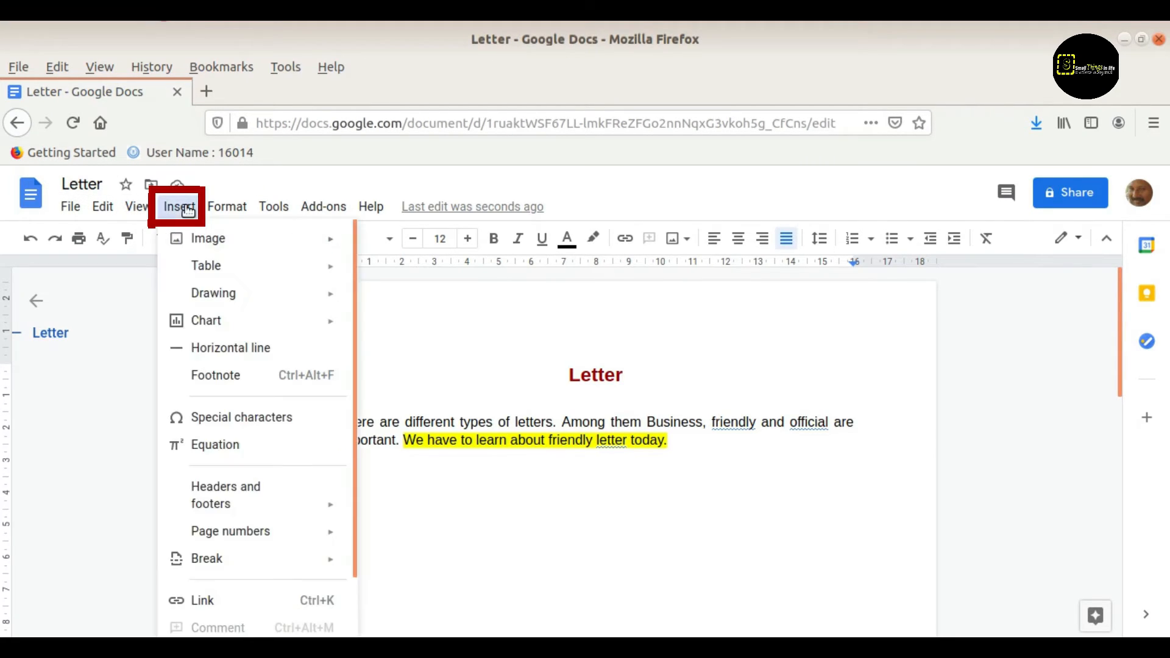
{"action": "mouse_move", "coordinate": [205, 244]}
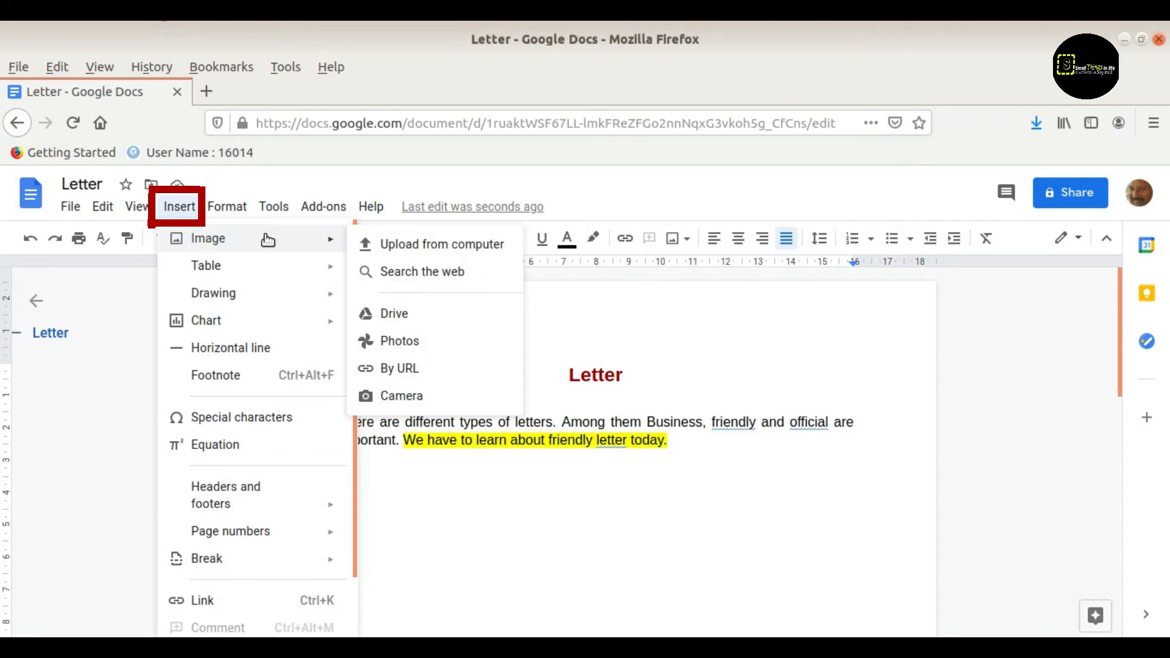
{"action": "left_click", "coordinate": [447, 247]}
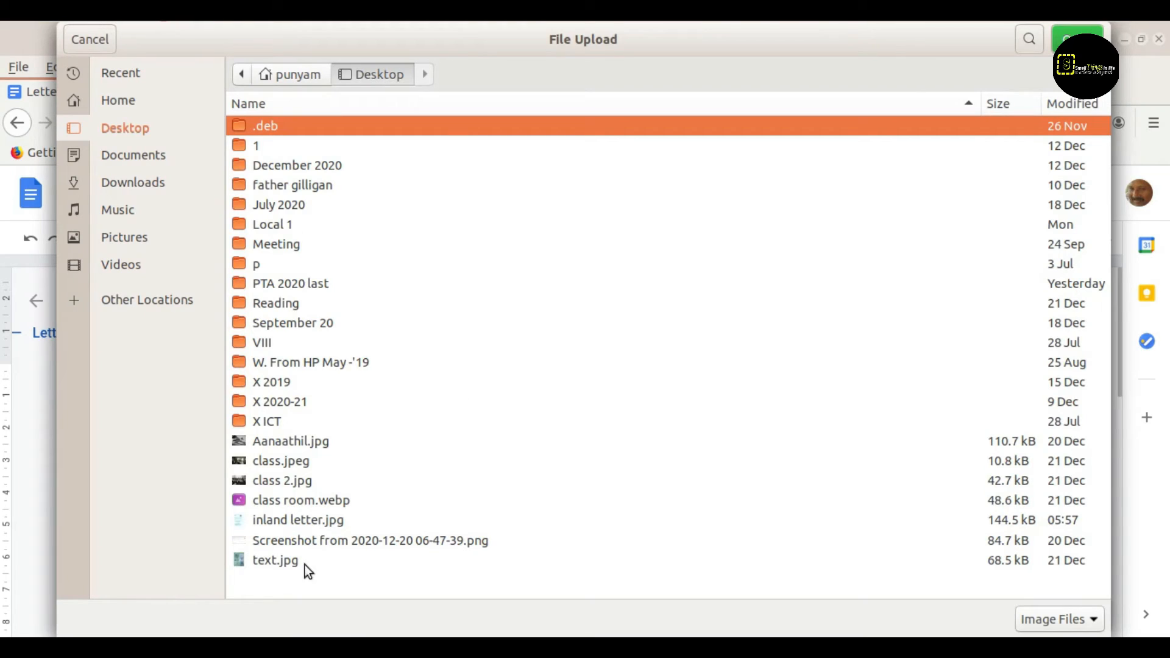
{"action": "left_click", "coordinate": [303, 521]}
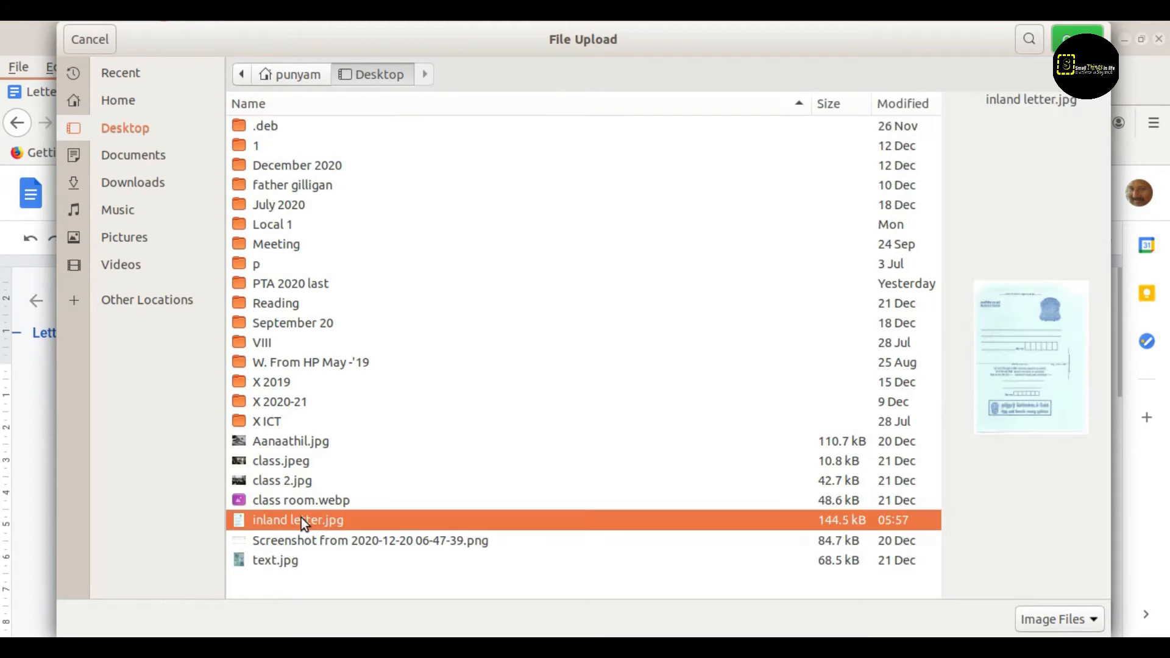
{"action": "left_click", "coordinate": [1066, 39]}
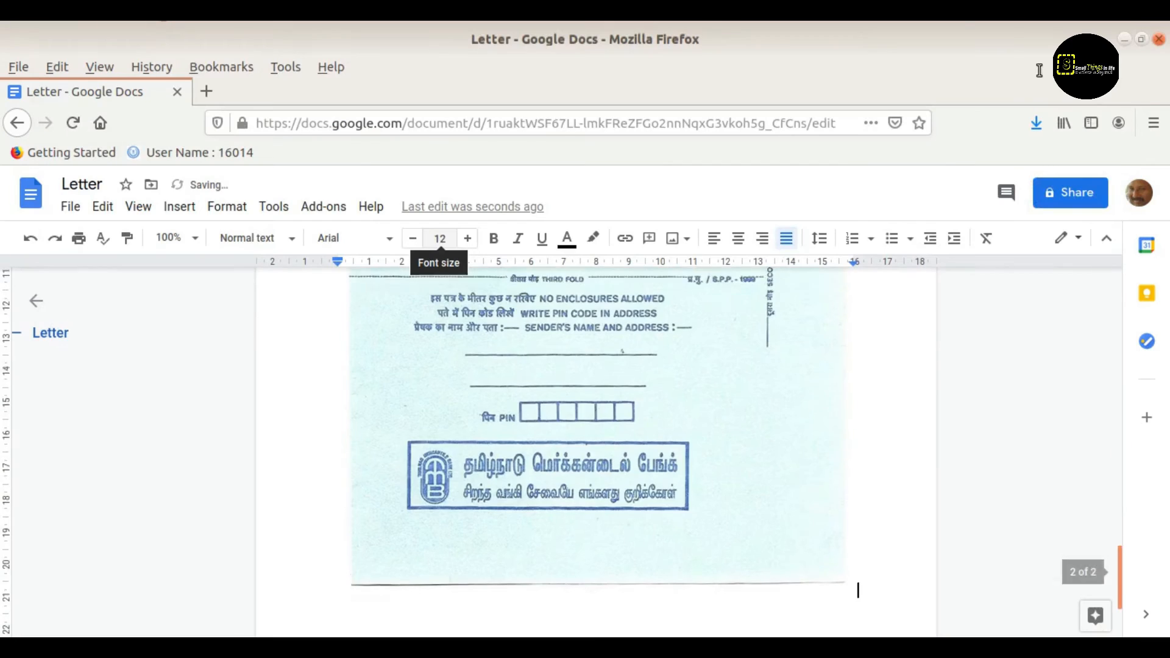
- Shrink the inserted inland letter image proportionally to about 7 cm wide and deselect it
{"action": "scroll", "coordinate": [737, 473], "scroll_direction": "up", "scroll_amount": 10}
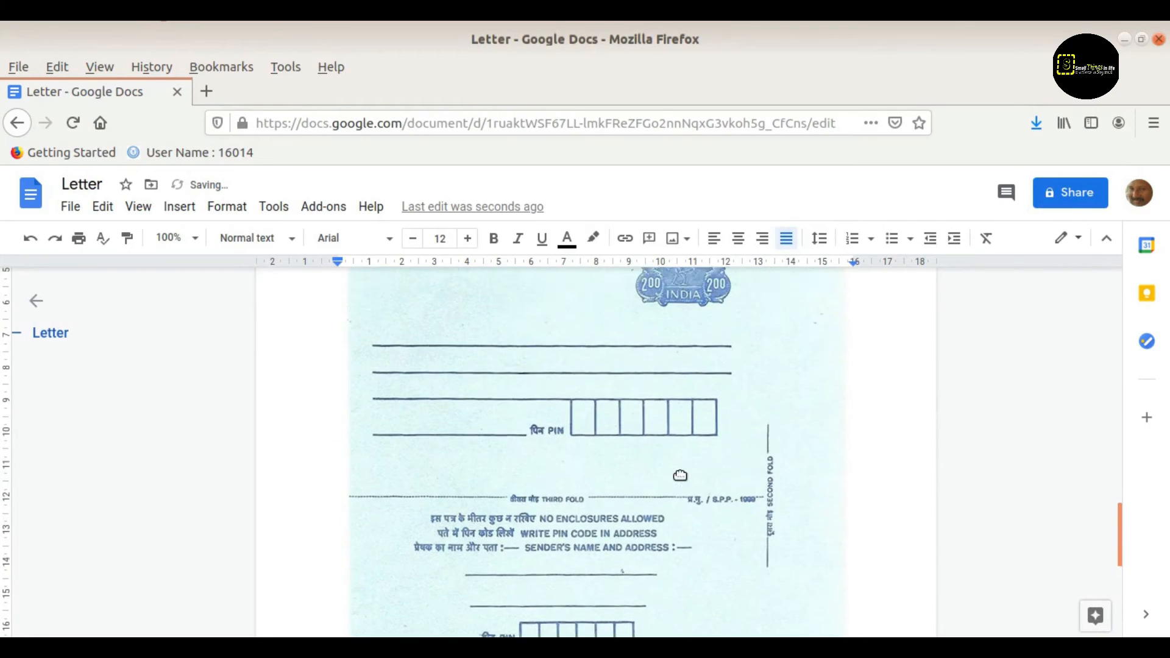
{"action": "left_click", "coordinate": [345, 289]}
{"action": "left_click_drag", "start_coordinate": [345, 288], "coordinate": [499, 457]}
{"action": "scroll", "coordinate": [738, 445], "scroll_direction": "up", "scroll_amount": 5}
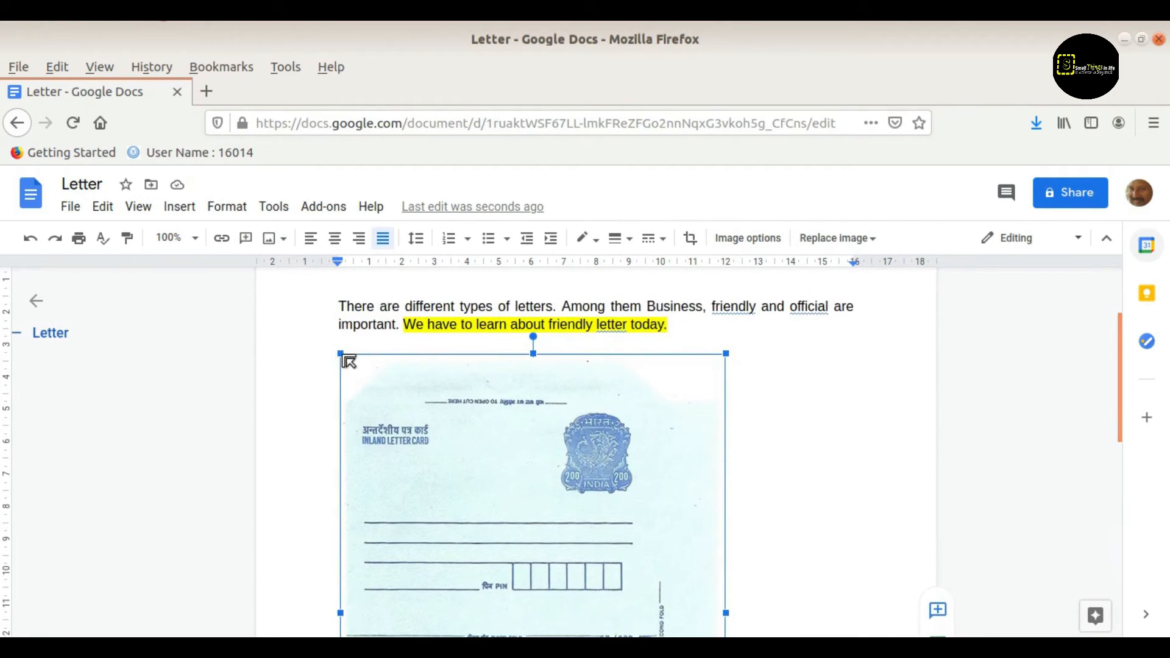
{"action": "left_click_drag", "start_coordinate": [341, 354], "coordinate": [492, 572]}
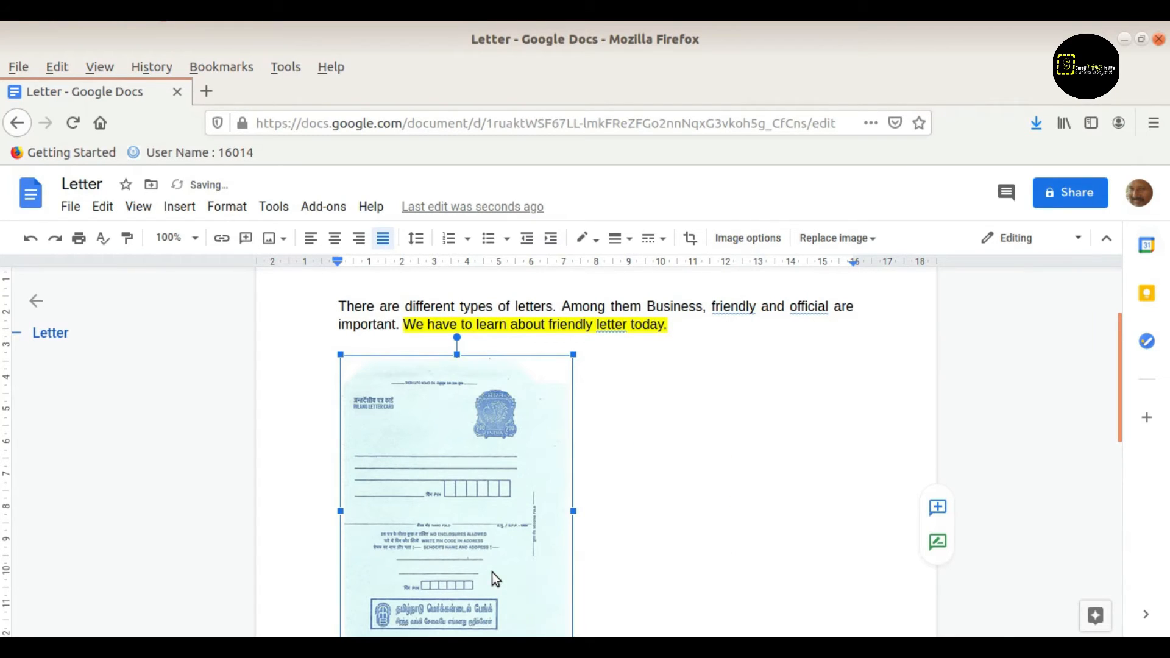
{"action": "left_click", "coordinate": [621, 512]}
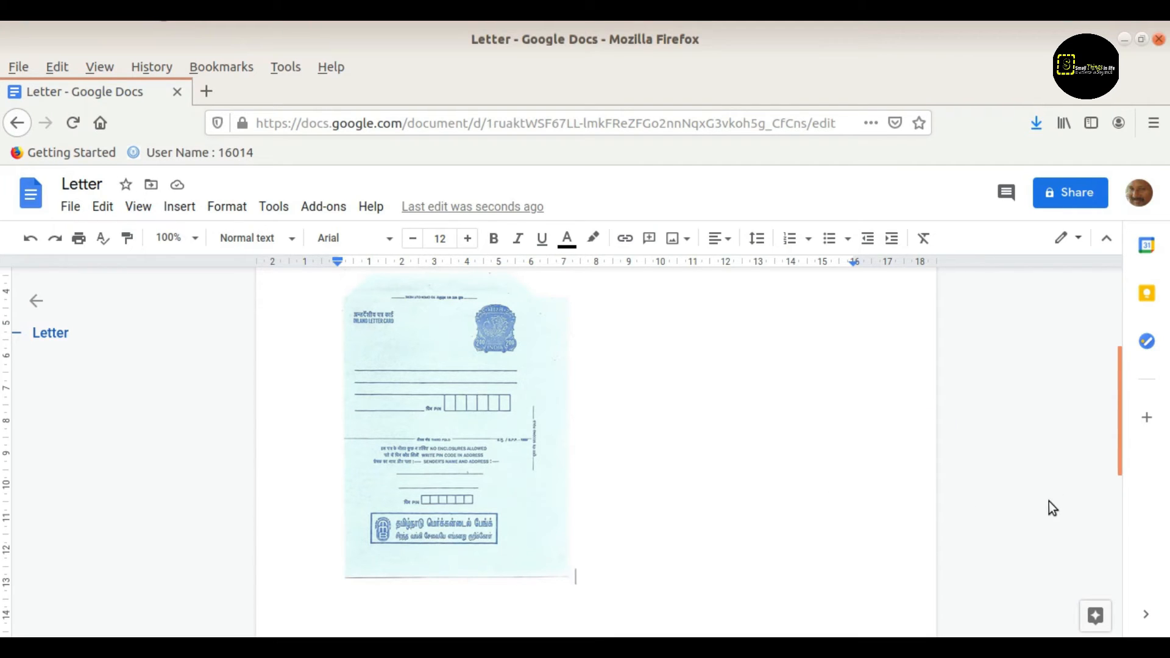
- Set the document's link sharing to Anyone with the link, with the Editor role
{"action": "left_click", "coordinate": [1074, 193]}
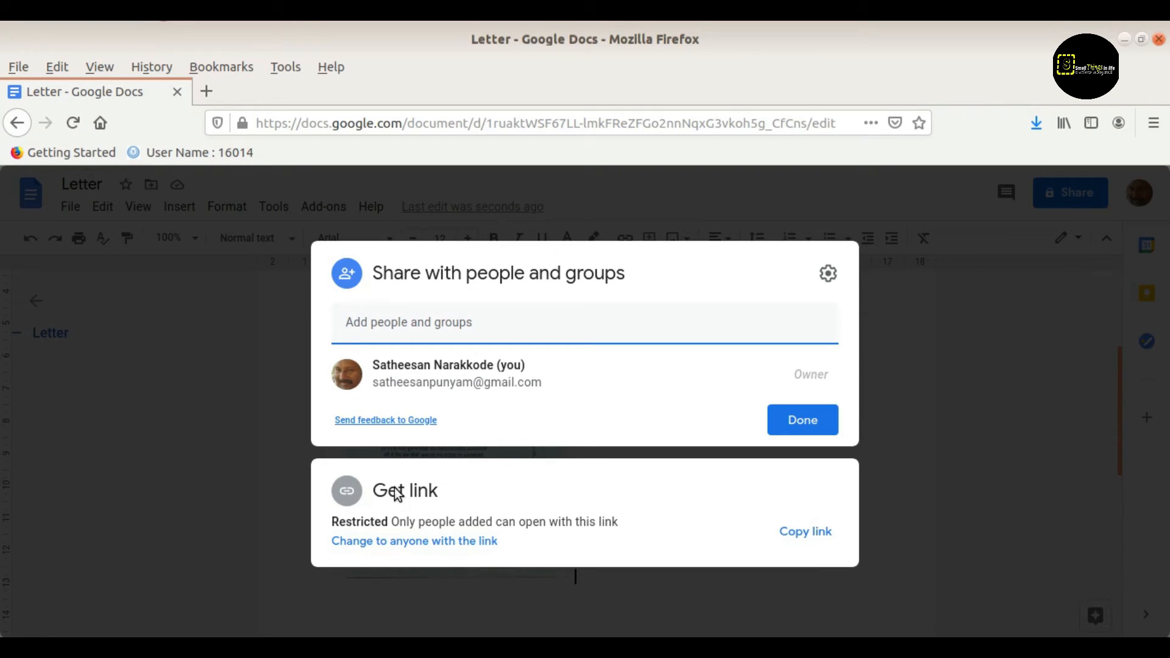
{"action": "left_click", "coordinate": [454, 543]}
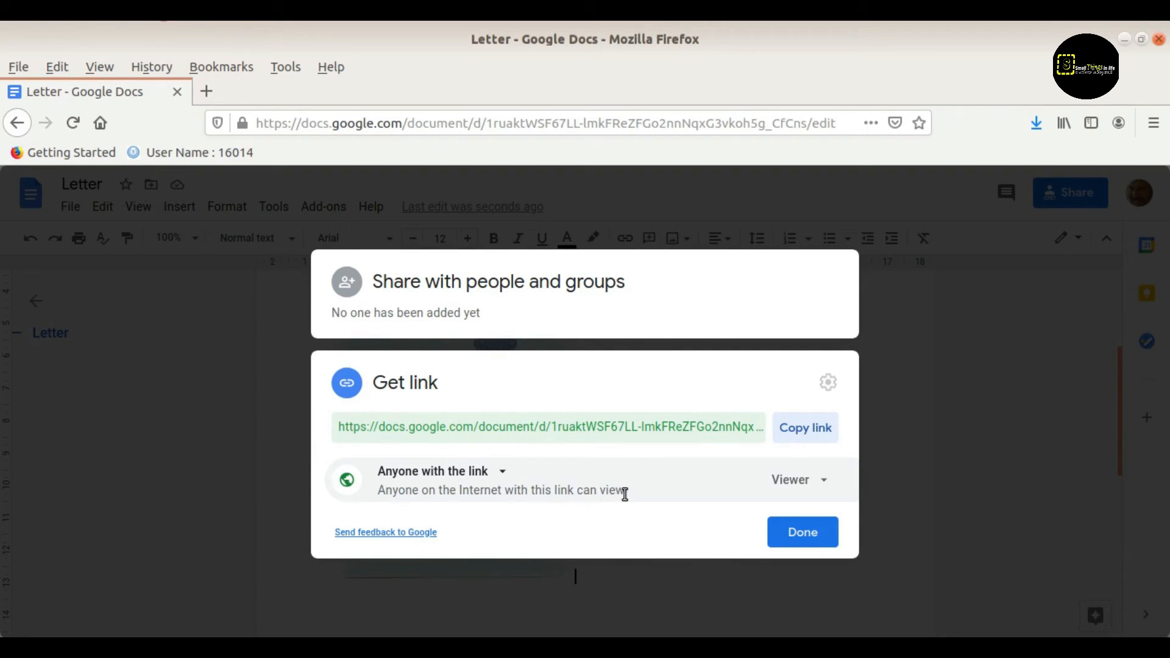
{"action": "left_click", "coordinate": [827, 483]}
{"action": "left_click", "coordinate": [827, 444]}
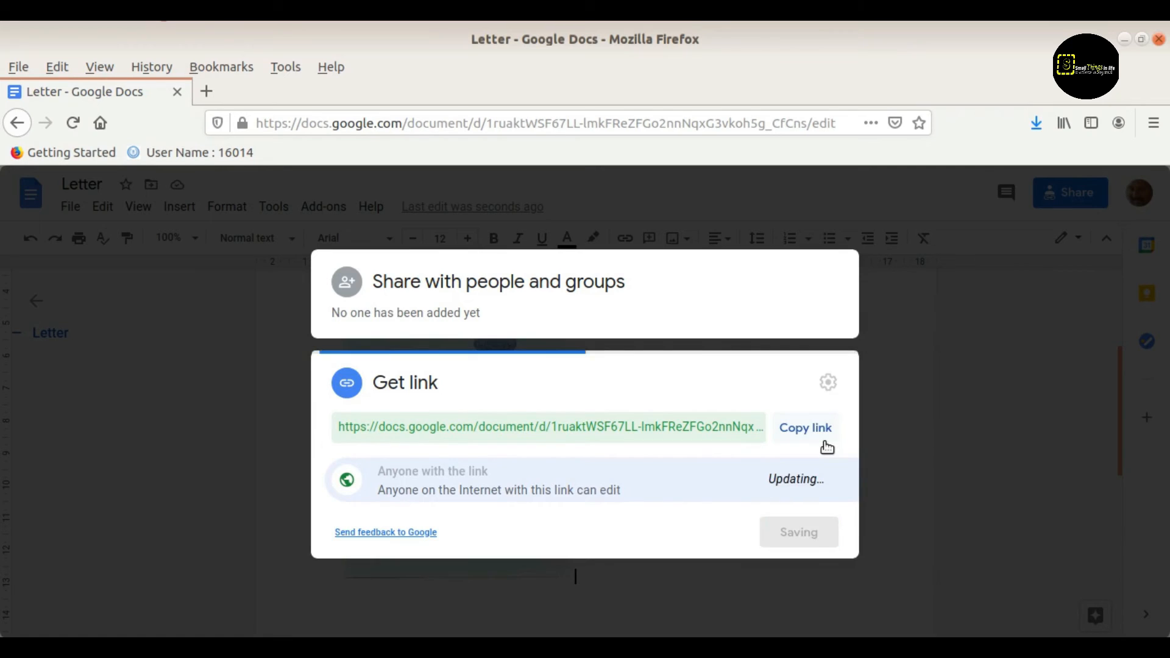
{"action": "left_click", "coordinate": [804, 539]}
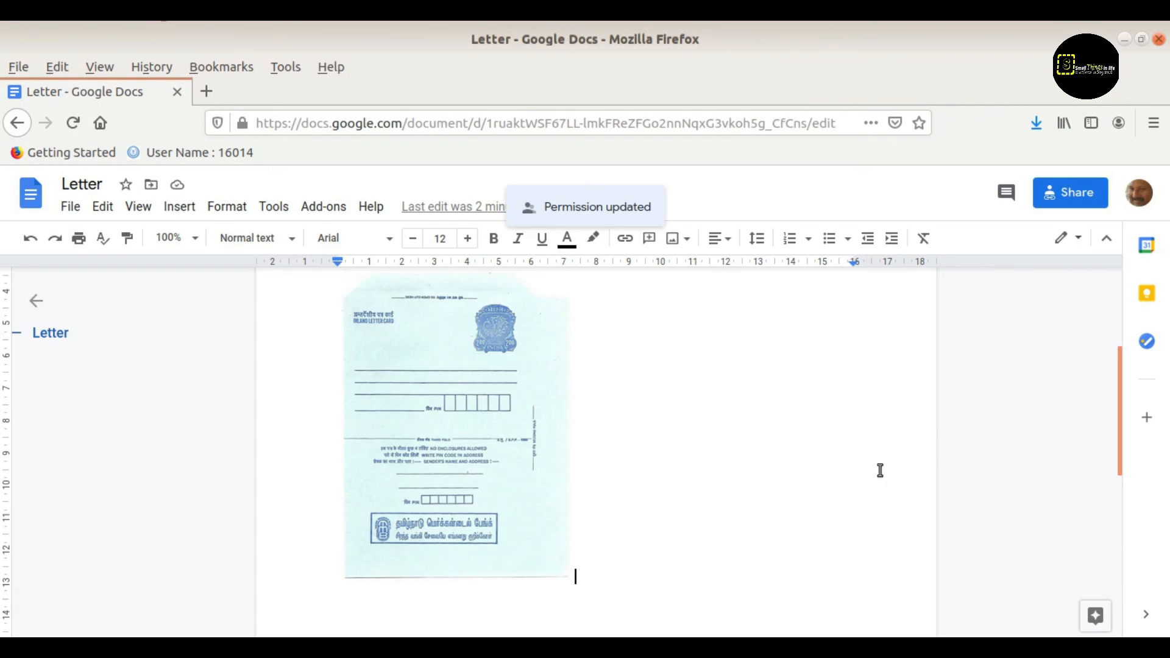
- Copy the document's sharing link and send it to a contact in WhatsApp Web
{"action": "left_click", "coordinate": [1071, 194]}
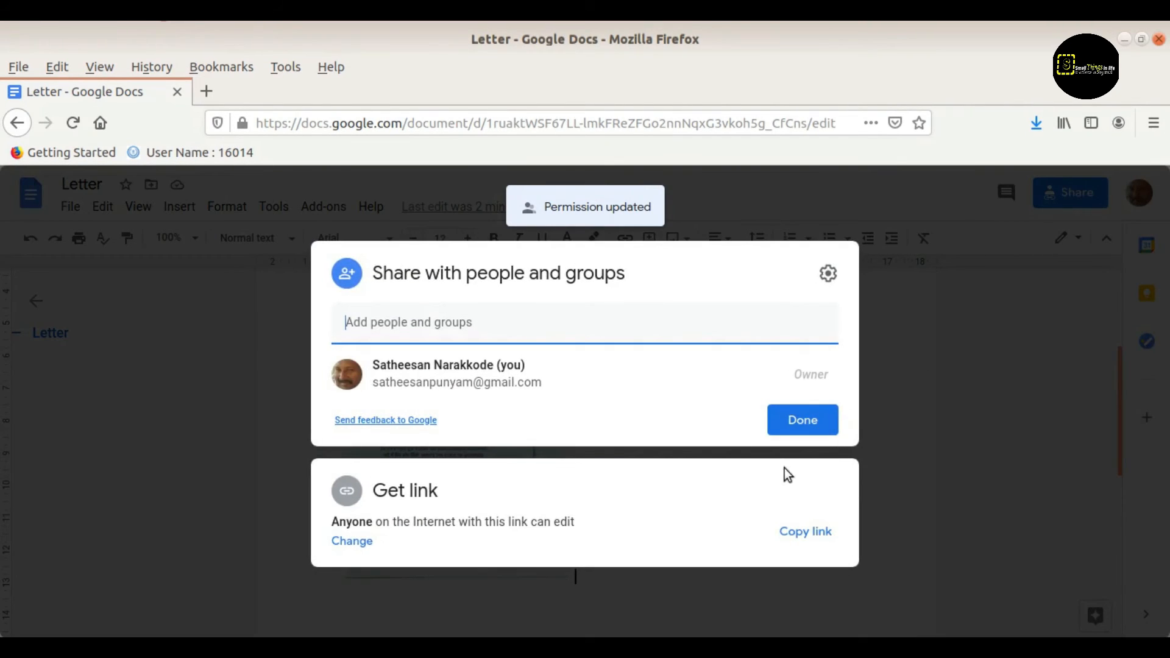
{"action": "left_click", "coordinate": [802, 536]}
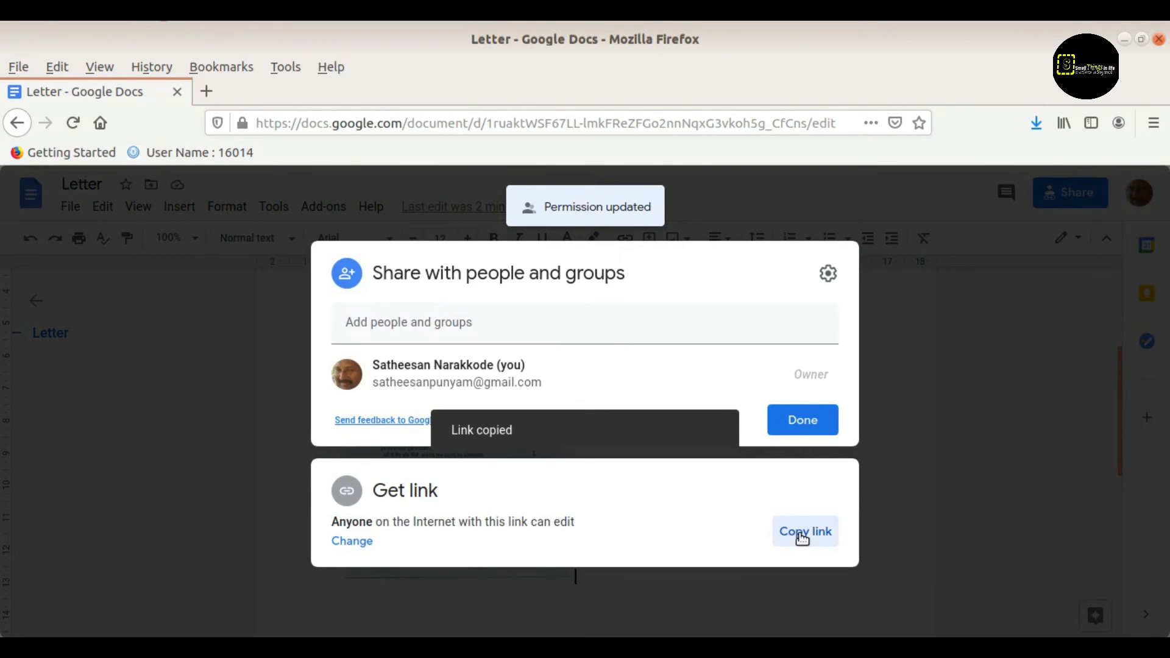
{"action": "left_click", "coordinate": [207, 92]}
{"action": "left_click", "coordinate": [528, 335]}
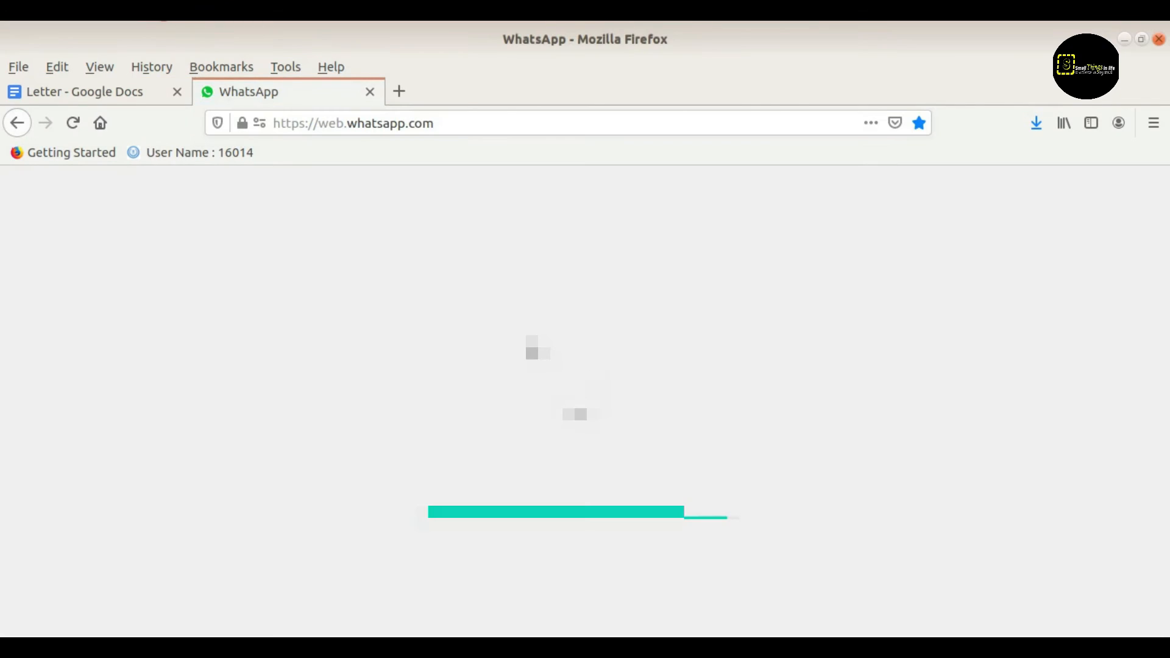
{"action": "key", "text": "ctrl+v"}
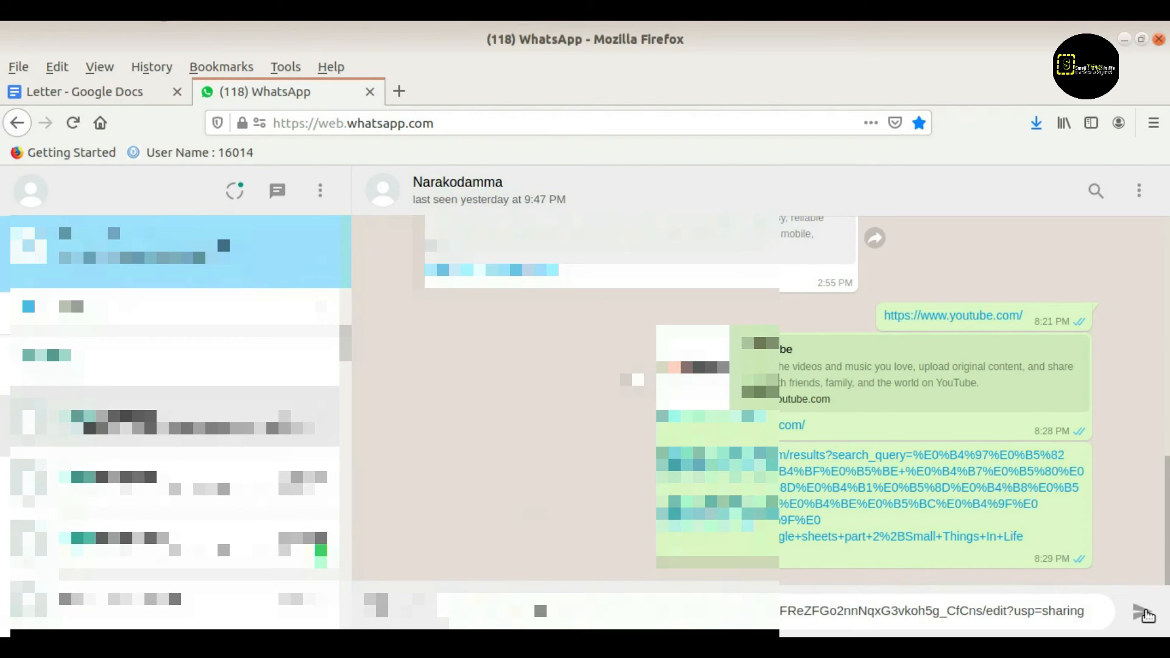
{"action": "left_click", "coordinate": [1141, 612]}
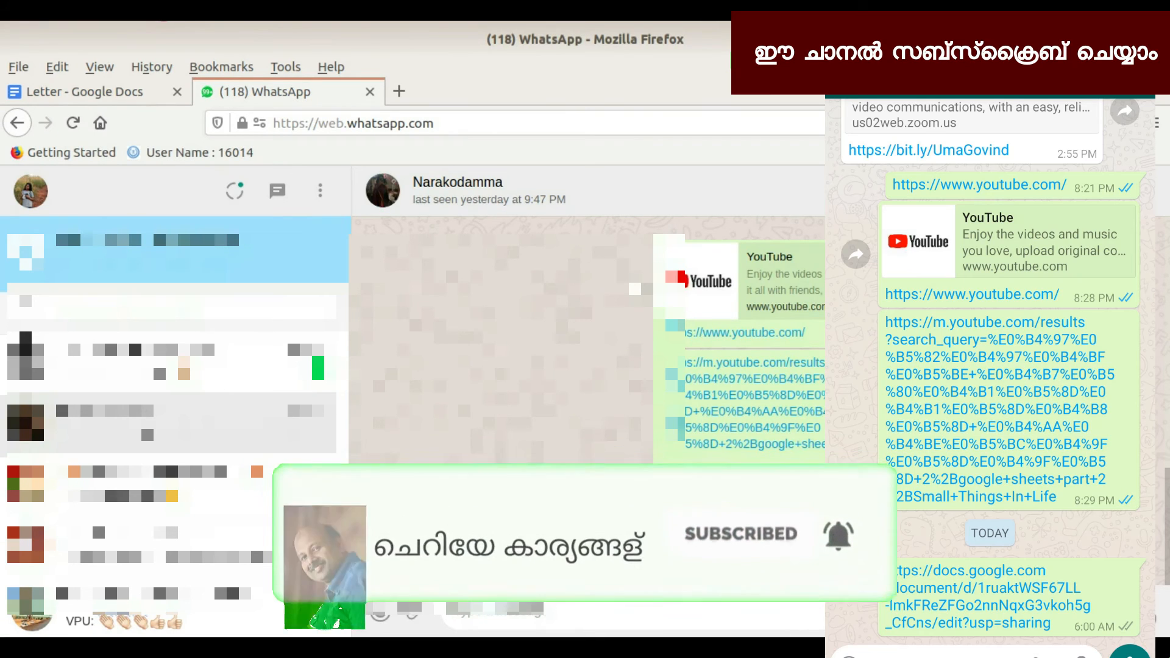
- Open the shared document link from the WhatsApp chat on the phone with the preselected account
{"action": "left_click", "coordinate": [955, 590]}
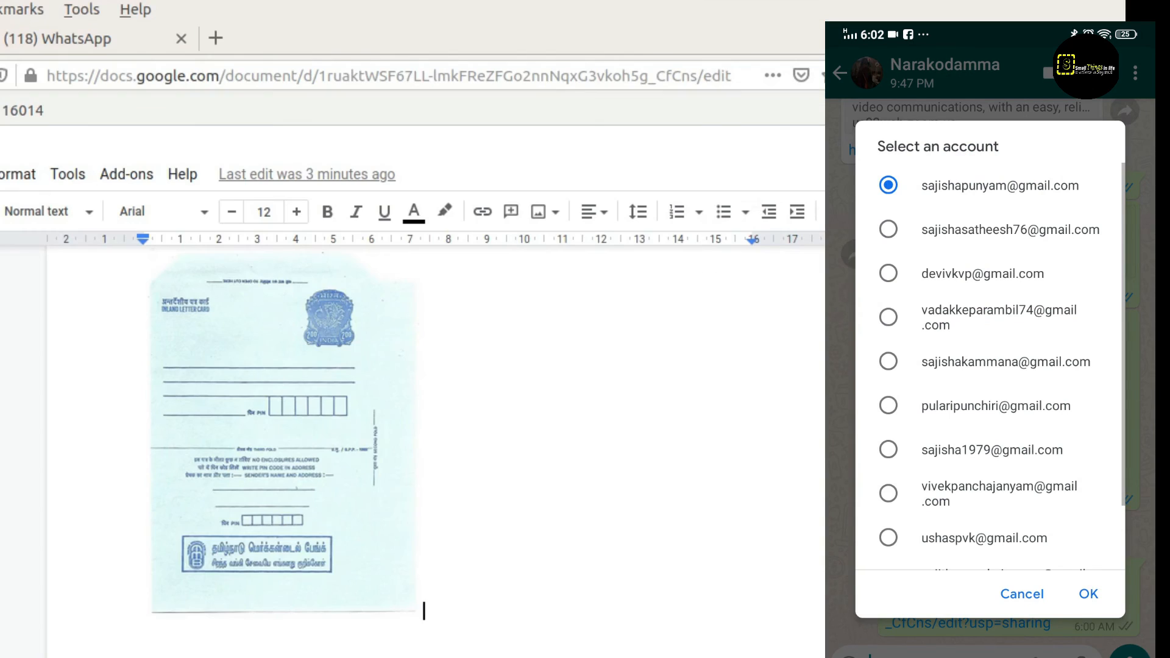
{"action": "scroll", "coordinate": [426, 427], "scroll_direction": "up", "scroll_amount": 4}
{"action": "left_click", "coordinate": [1088, 594]}
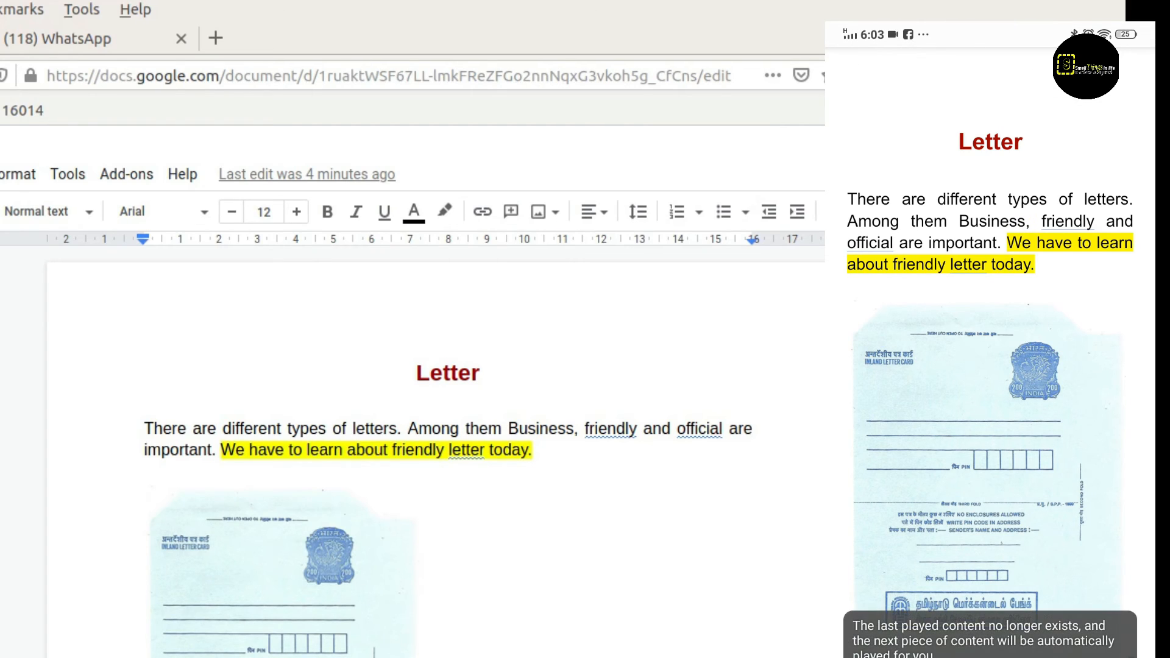
- Insert "Types of " before "Letter" in the heading on the phone so it reads "Types of Letter"
{"action": "left_click", "coordinate": [960, 141]}
{"action": "type", "text": "T"}
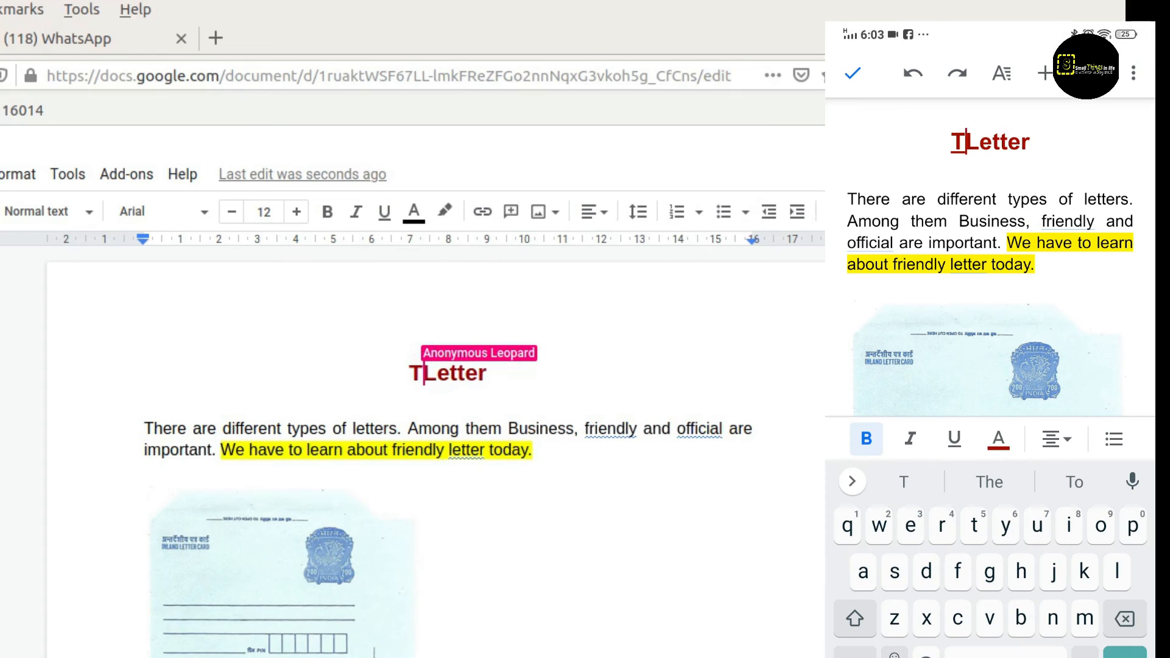
{"action": "type", "text": "y"}
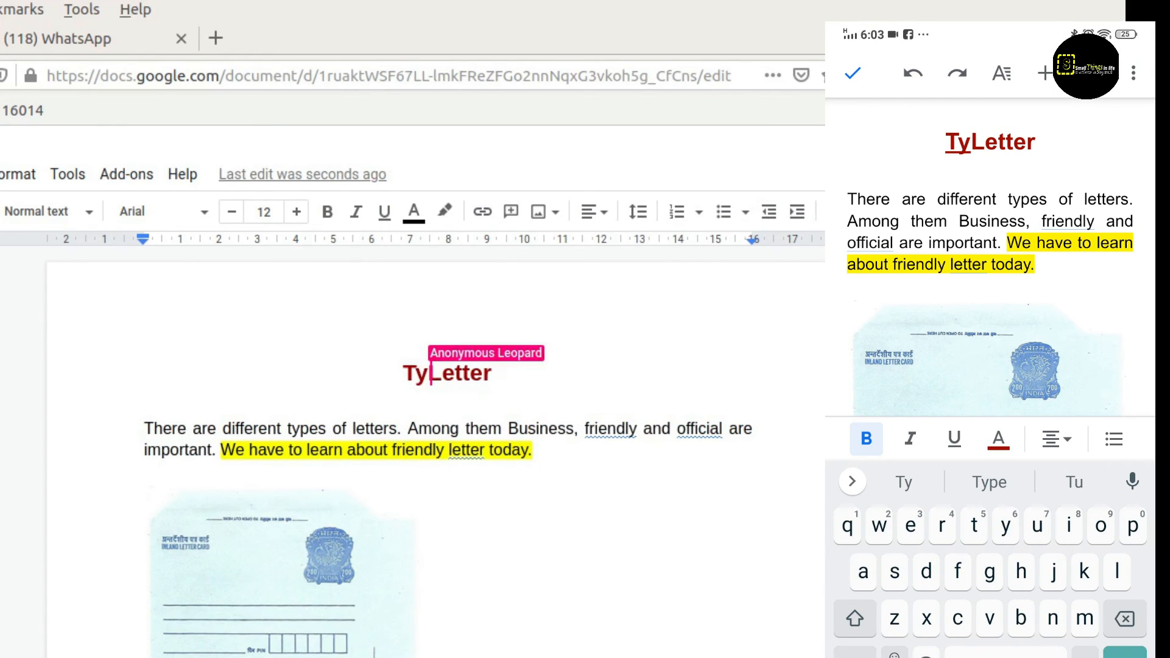
{"action": "type", "text": "pe"}
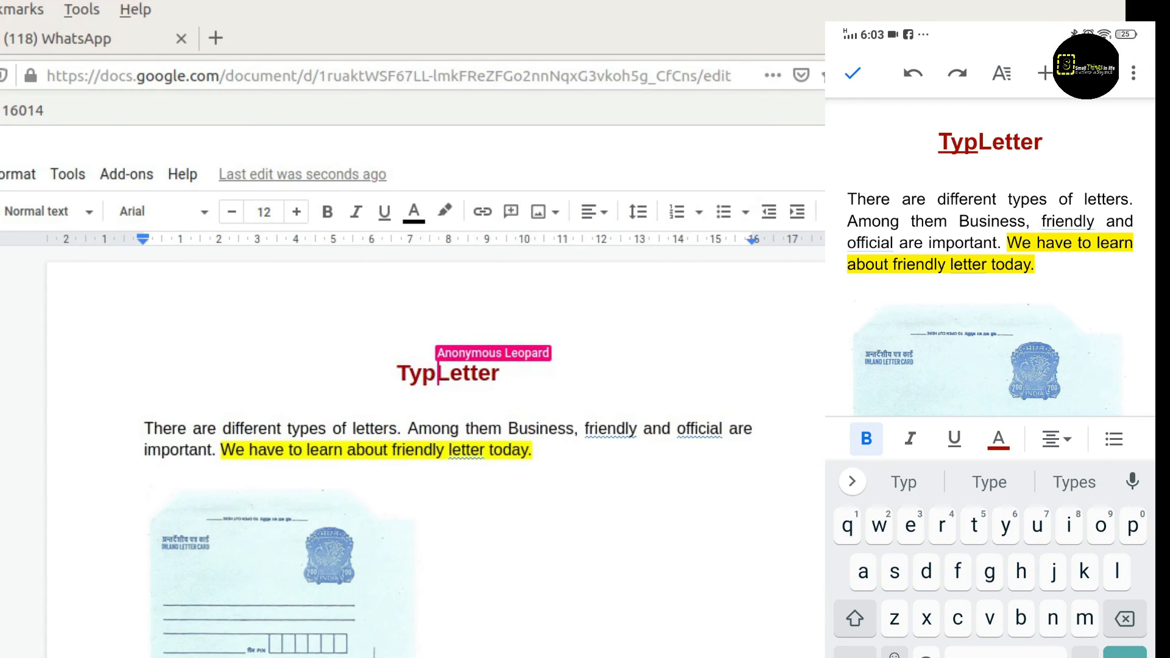
{"action": "type", "text": "s"}
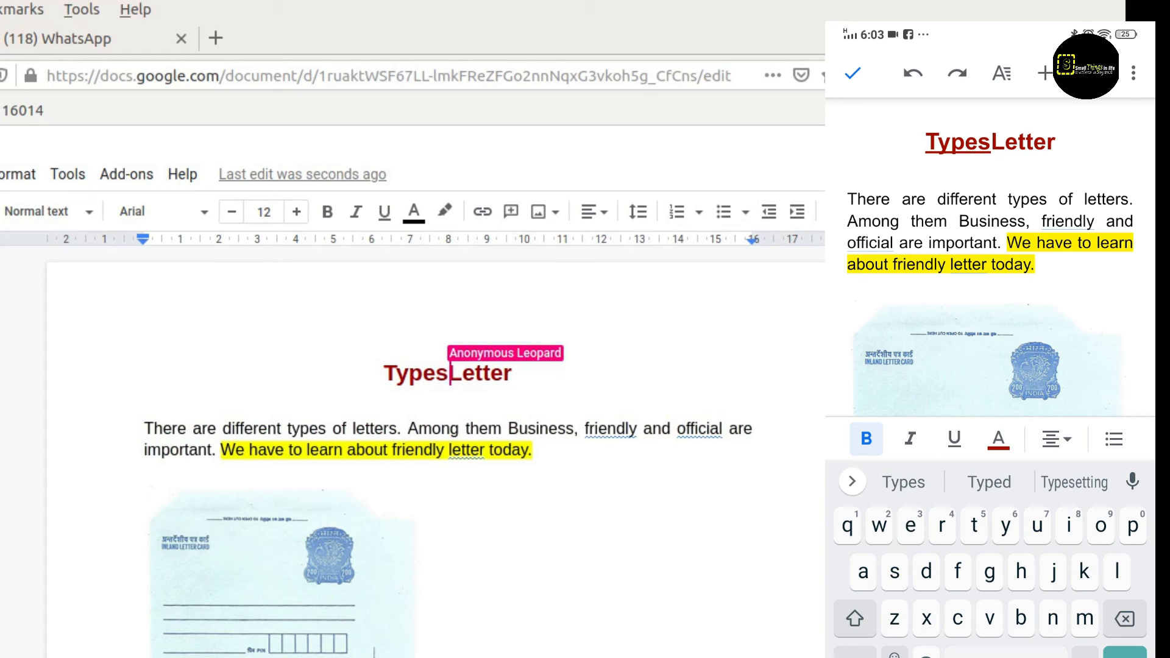
{"action": "type", "text": " of"}
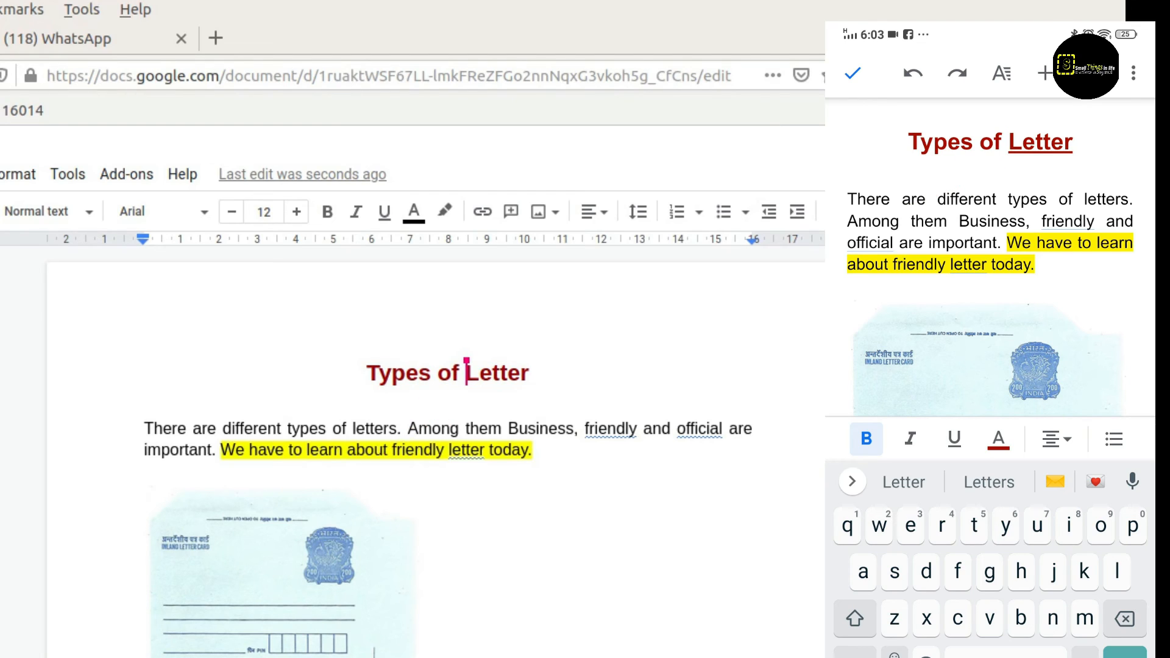
- Colour the word "Letter" in the heading blue on the phone
{"action": "double_click", "coordinate": [1041, 144]}
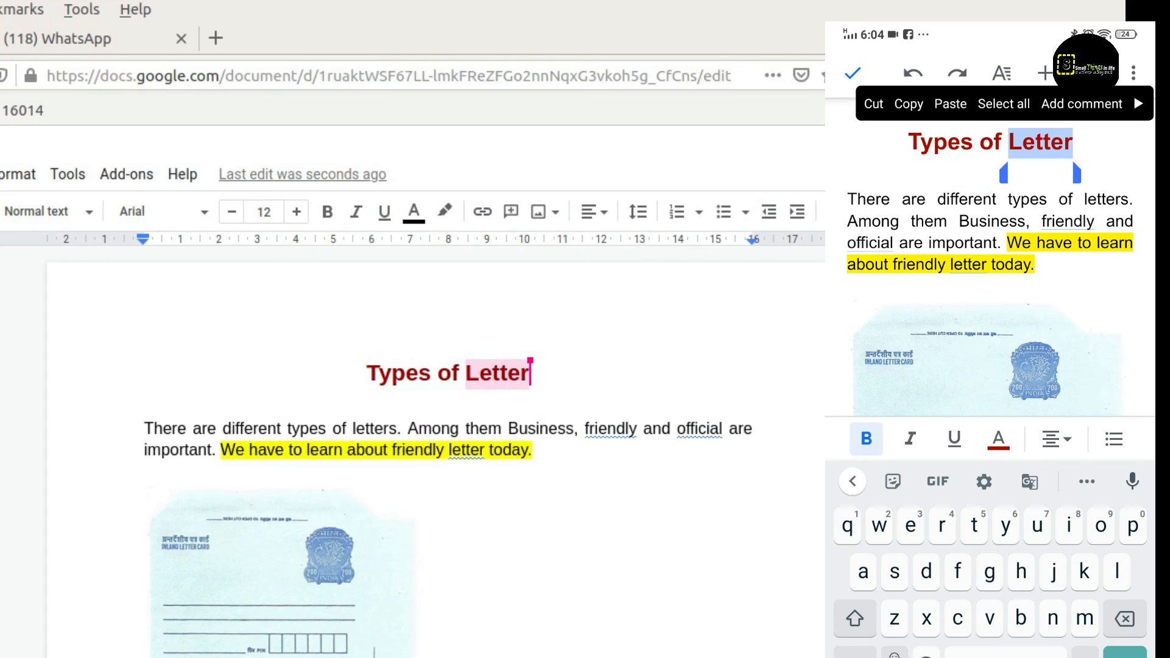
{"action": "left_click", "coordinate": [998, 439]}
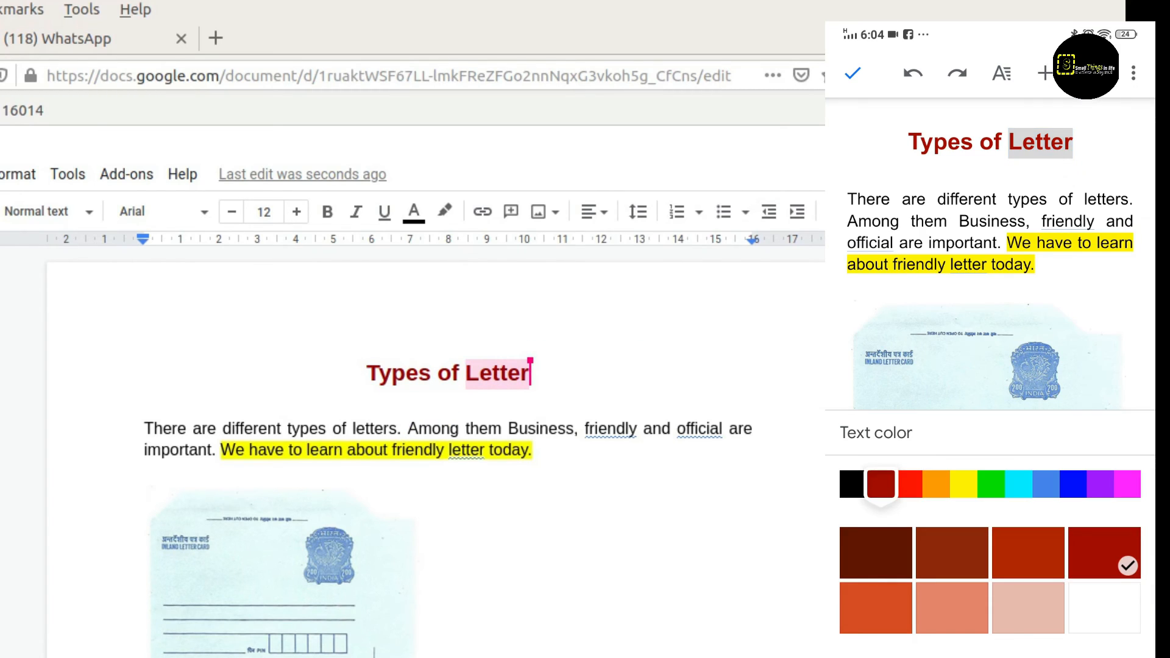
{"action": "left_click", "coordinate": [1073, 484]}
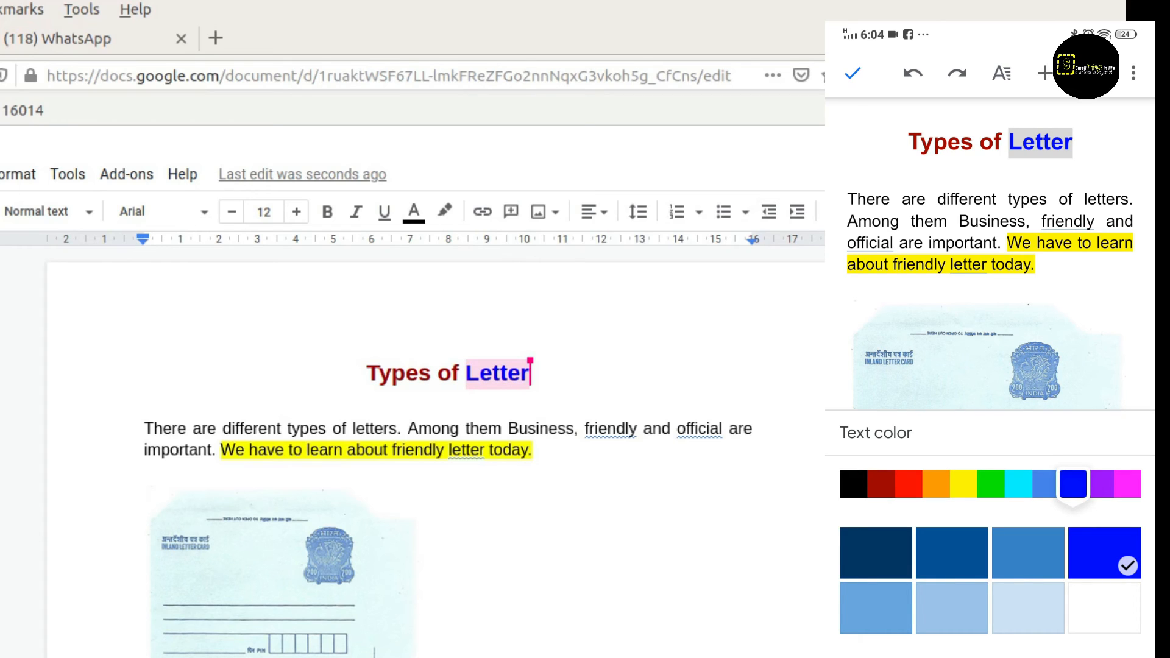
- Delete the words "Among them" before "Business" in the paragraph on the phone
{"action": "left_click", "coordinate": [961, 222]}
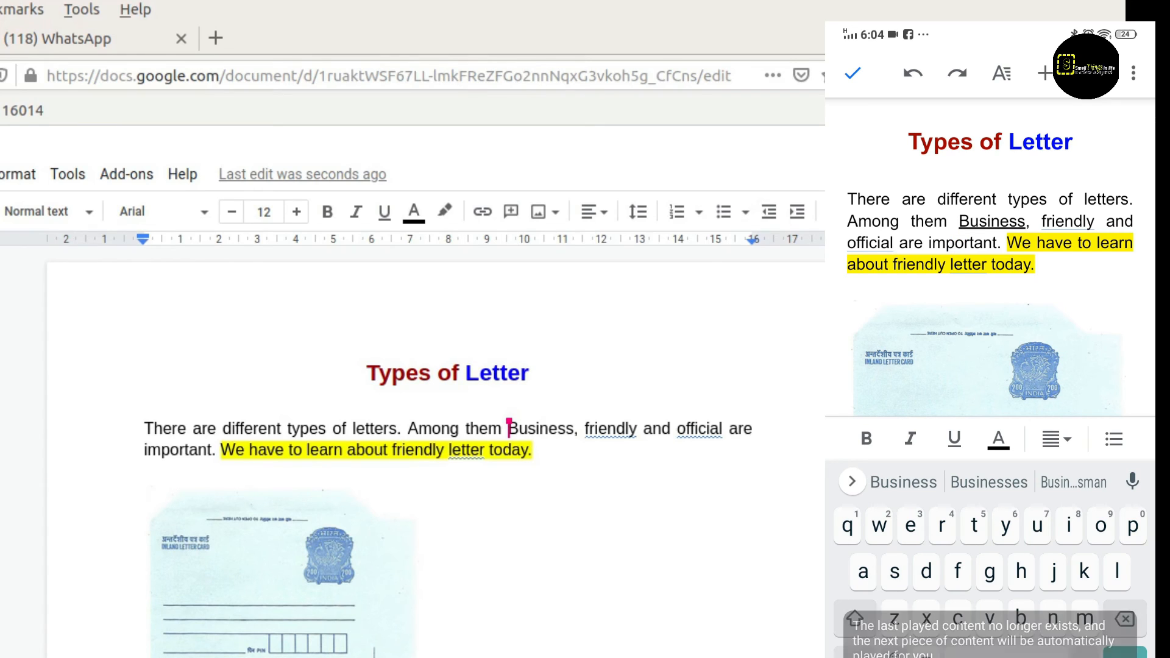
{"action": "left_click", "coordinate": [1128, 621]}
{"action": "key", "text": "BackSpace"}
{"action": "key", "text": "BackSpace"}
{"action": "key", "text": "BackSpace"}
{"action": "key", "text": "BackSpace"}
{"action": "key", "text": "BackSpace"}
{"action": "key", "text": "BackSpace"}
{"action": "key", "text": "BackSpace"}
{"action": "key", "text": "BackSpace"}
{"action": "key", "text": "BackSpace"}
{"action": "key", "text": "BackSpace"}
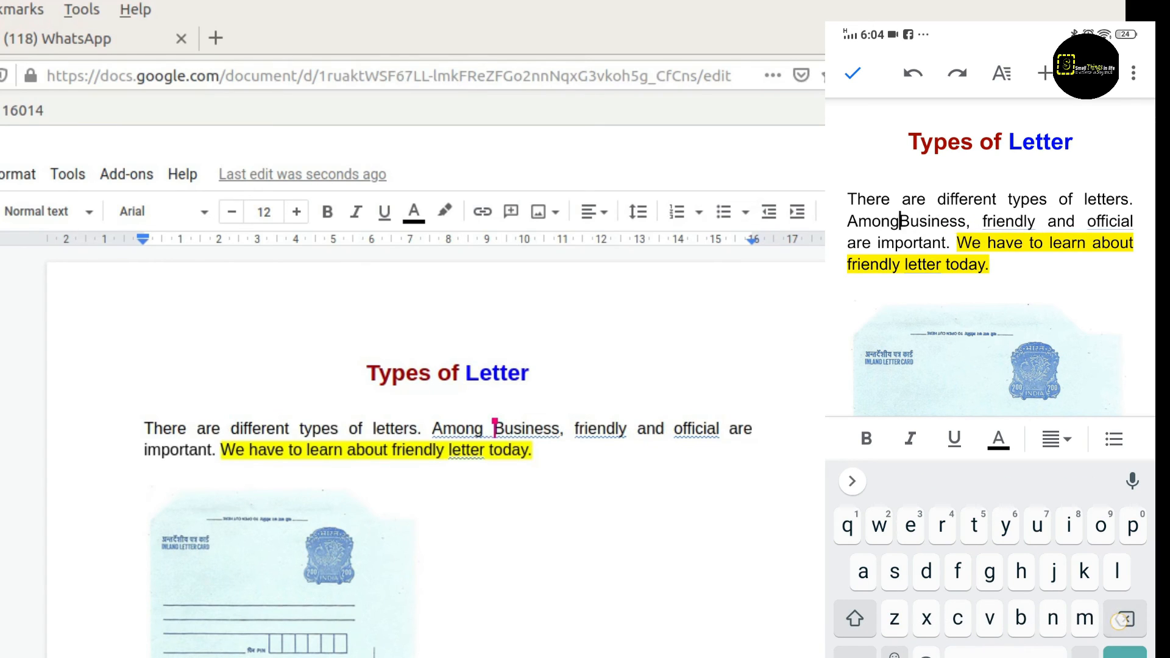
{"action": "key", "text": "BackSpace"}
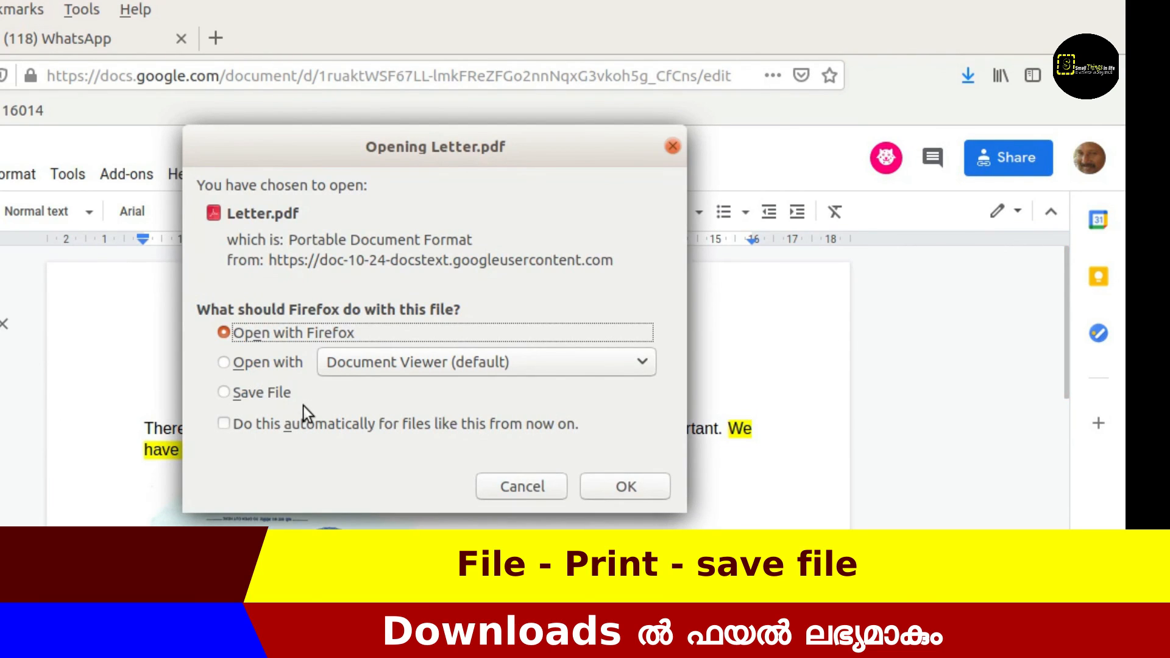
- Save Letter.pdf to the computer and open the folder that contains the downloaded file
{"action": "left_click", "coordinate": [224, 392]}
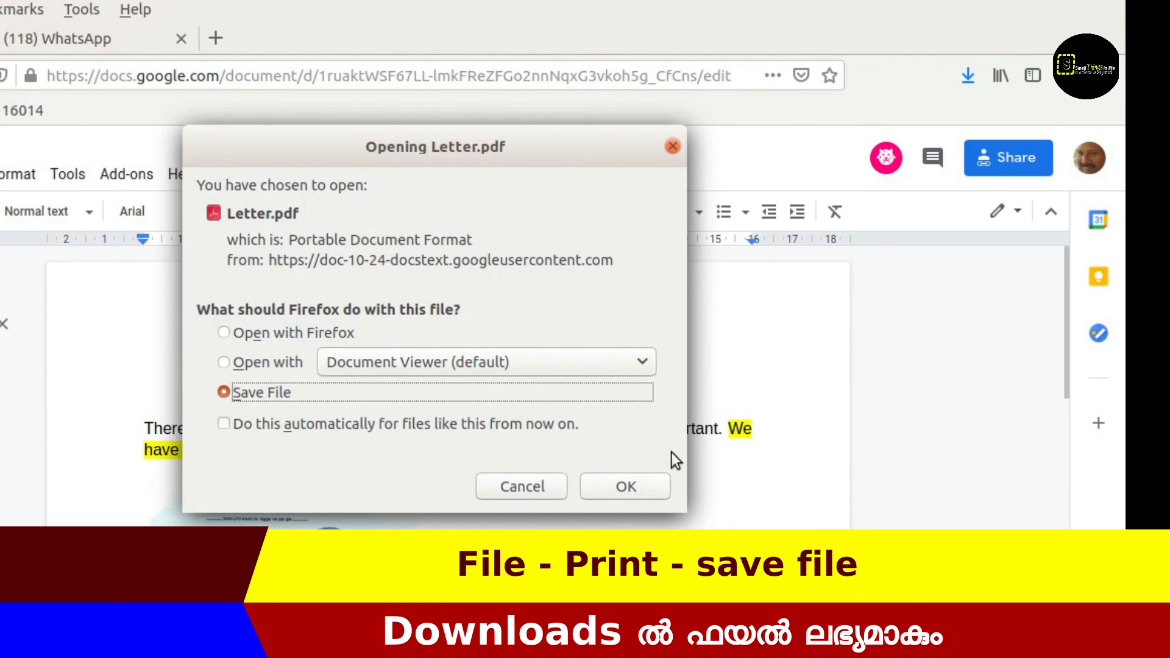
{"action": "left_click", "coordinate": [627, 487]}
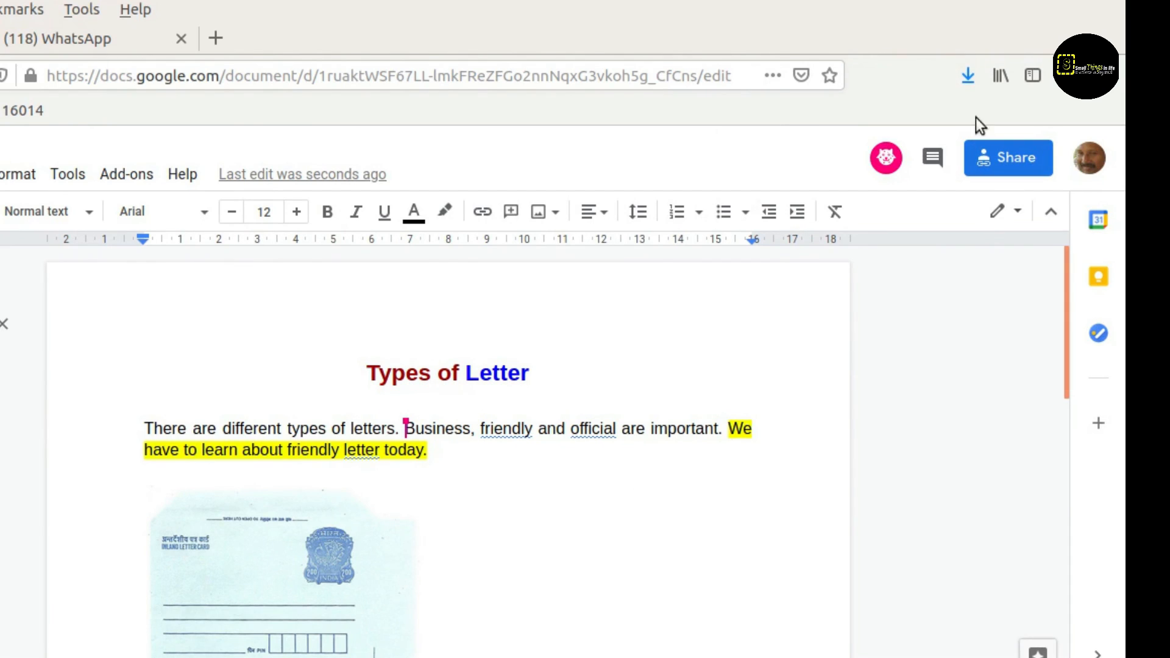
{"action": "left_click", "coordinate": [968, 74]}
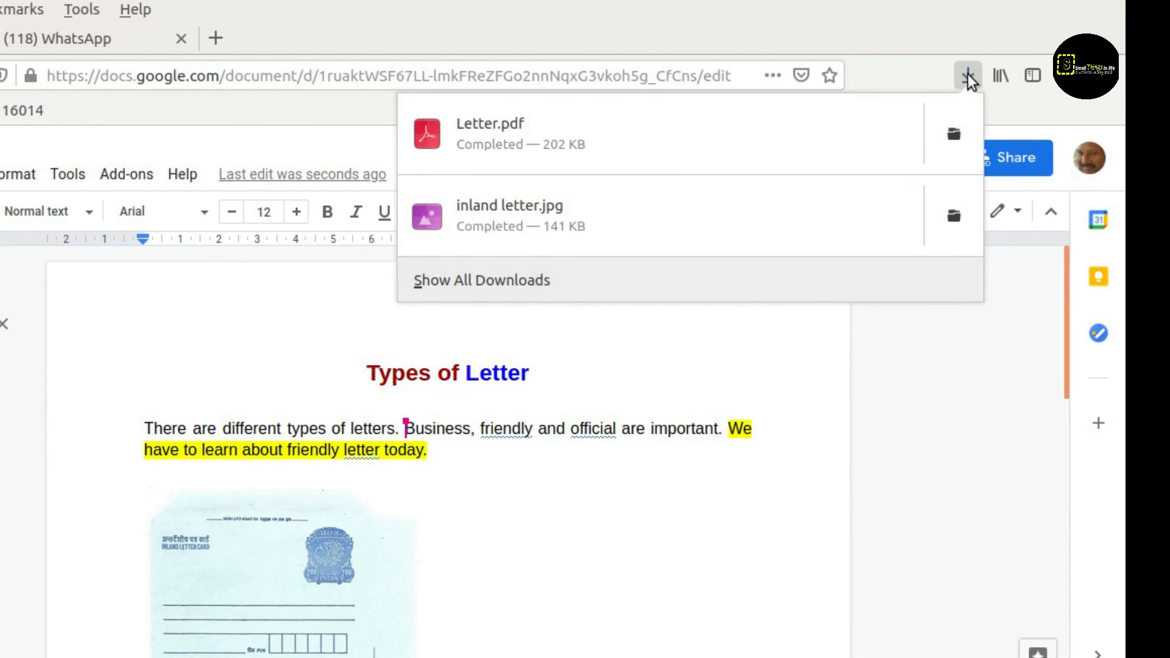
{"action": "left_click", "coordinate": [955, 133]}
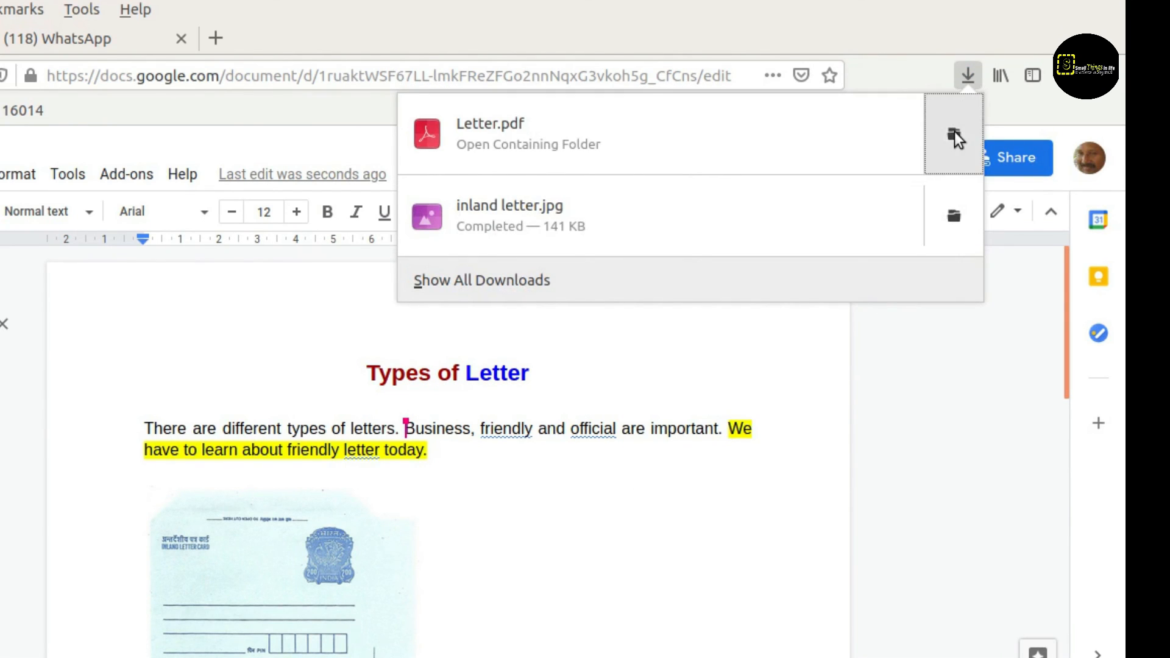